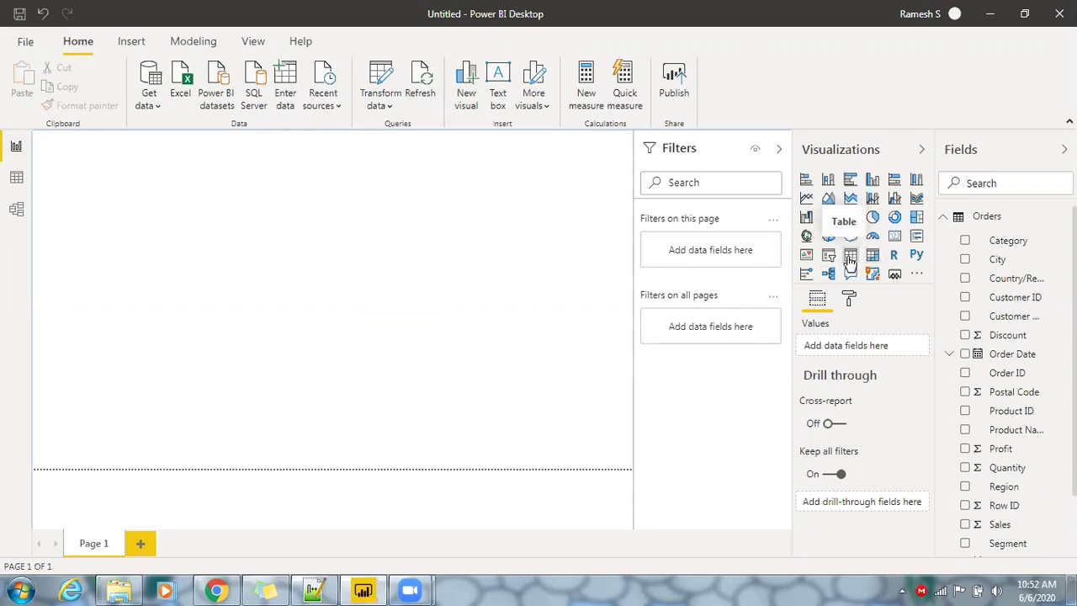
# Add an enlarged table listing Category, Sub-Category and Sales, with a 2,297,200.86 total
pyautogui.click(850, 261)
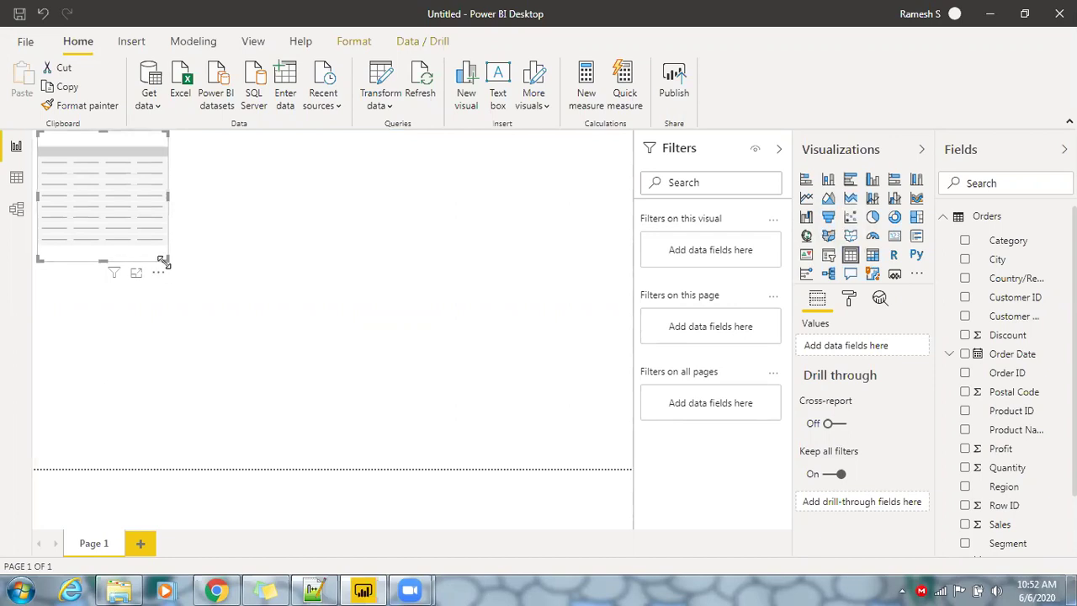
pyautogui.moveTo(163, 264); pyautogui.dragTo(355, 420)
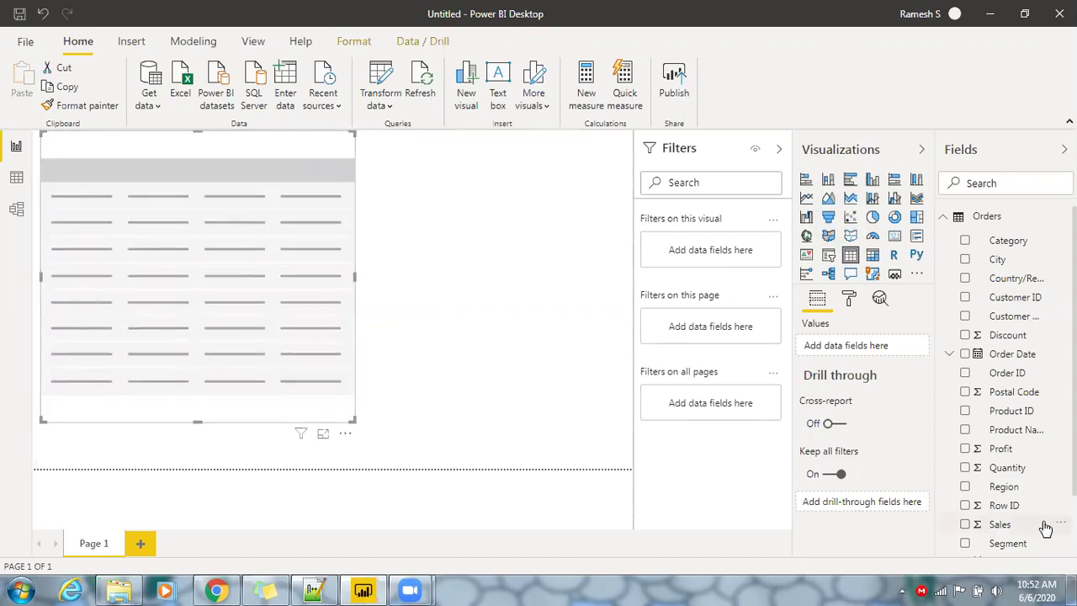
pyautogui.click(965, 242)
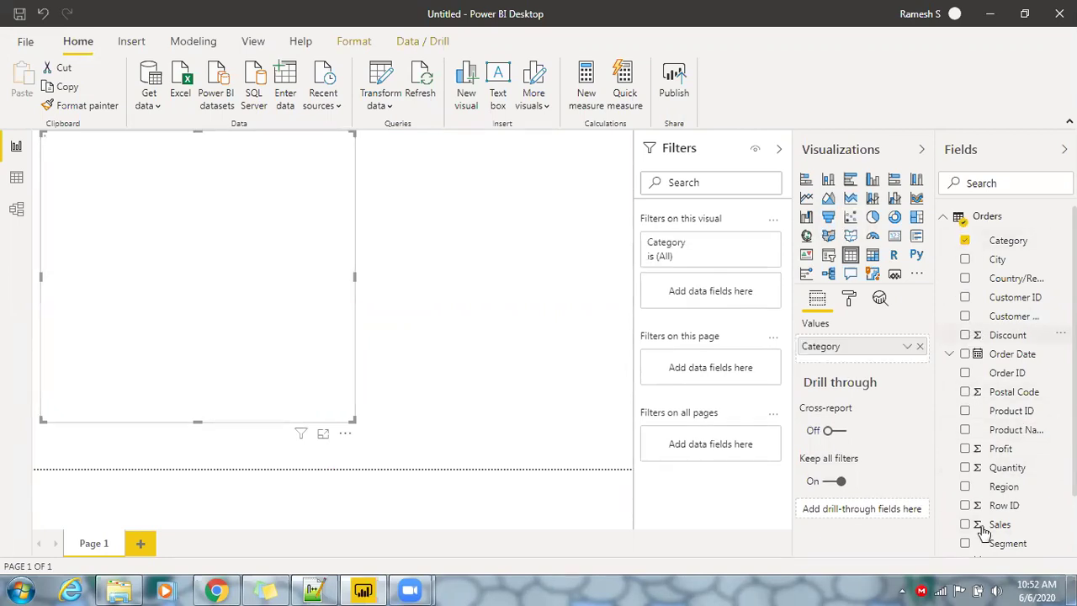
pyautogui.scroll(-3, 1010, 458)
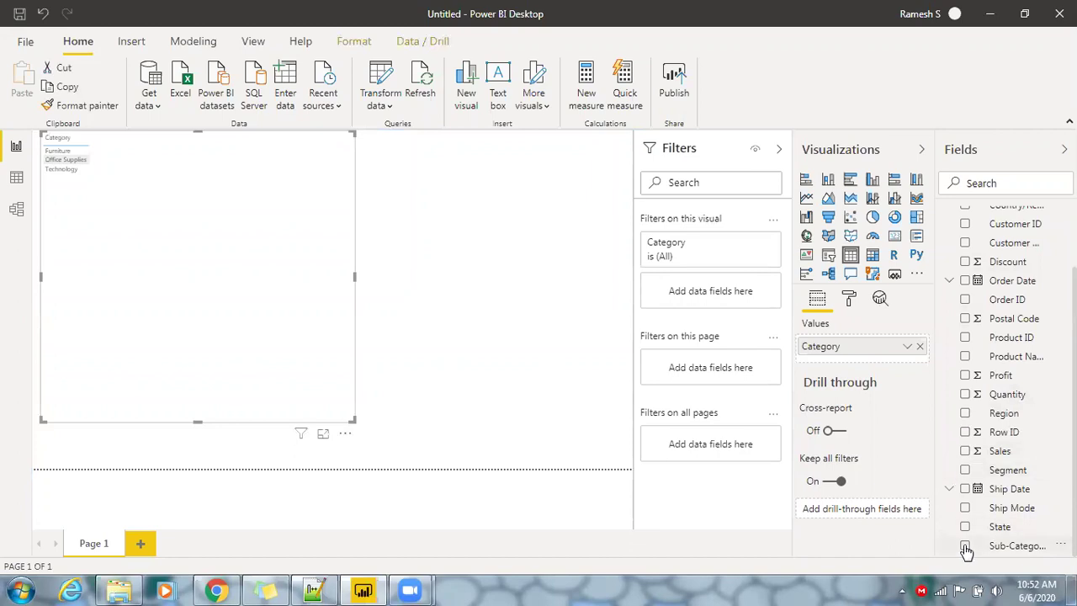
pyautogui.click(966, 545)
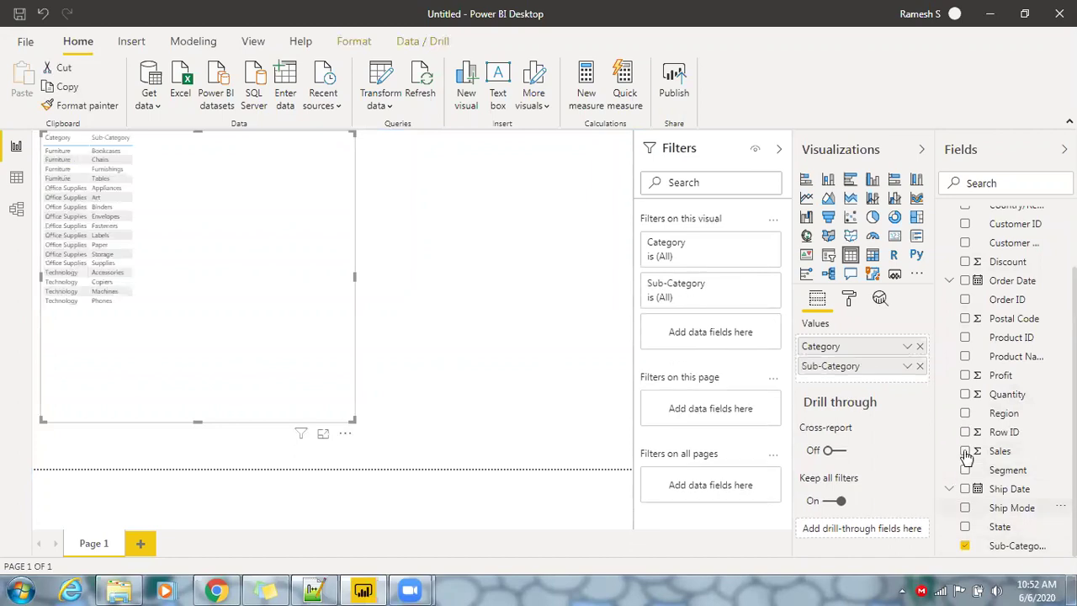
pyautogui.click(966, 451)
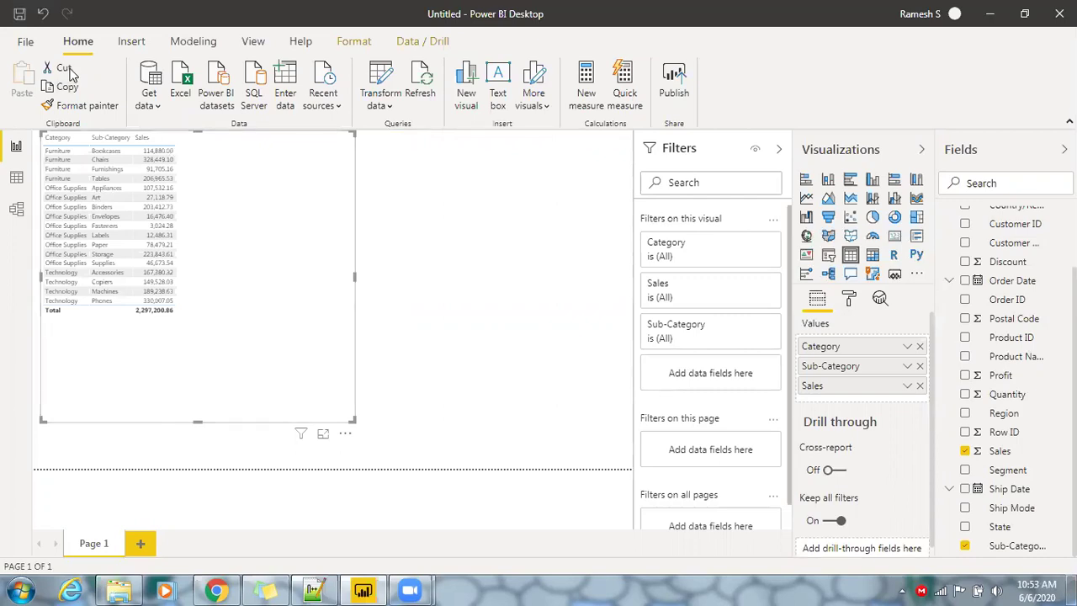
# Tick Hierarchy slicer under Preview features in Options and confirm with OK
pyautogui.hotkey('ctrl', 'o')
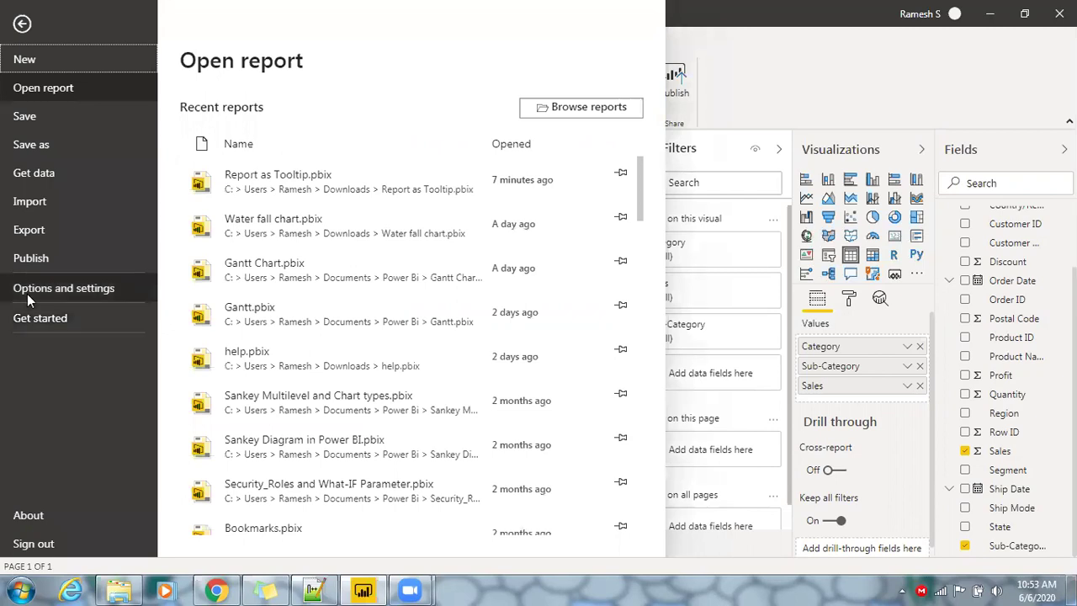
pyautogui.click(37, 292)
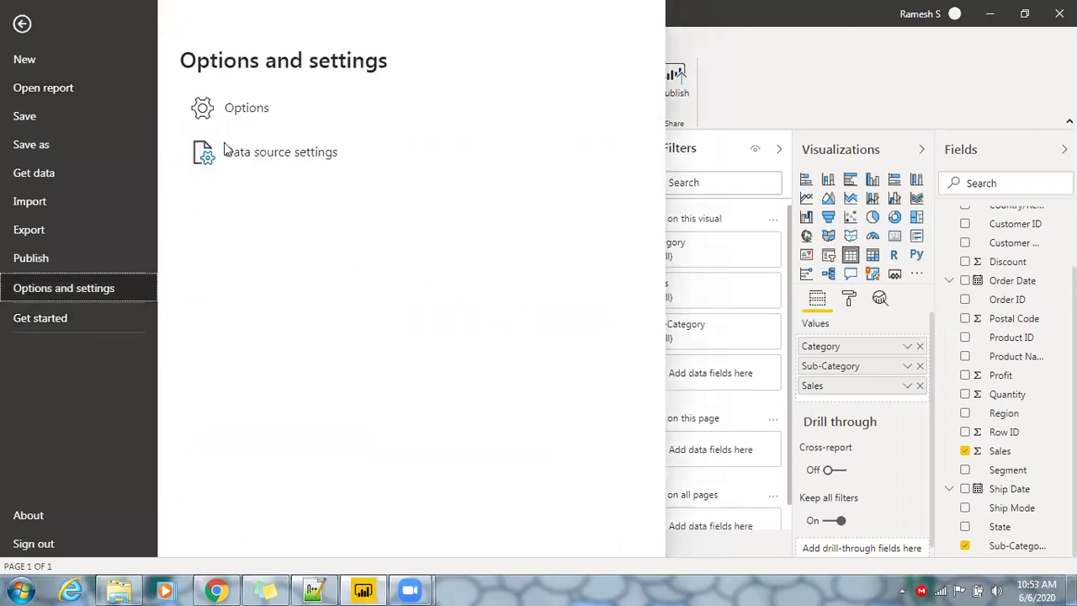
pyautogui.press('Escape')
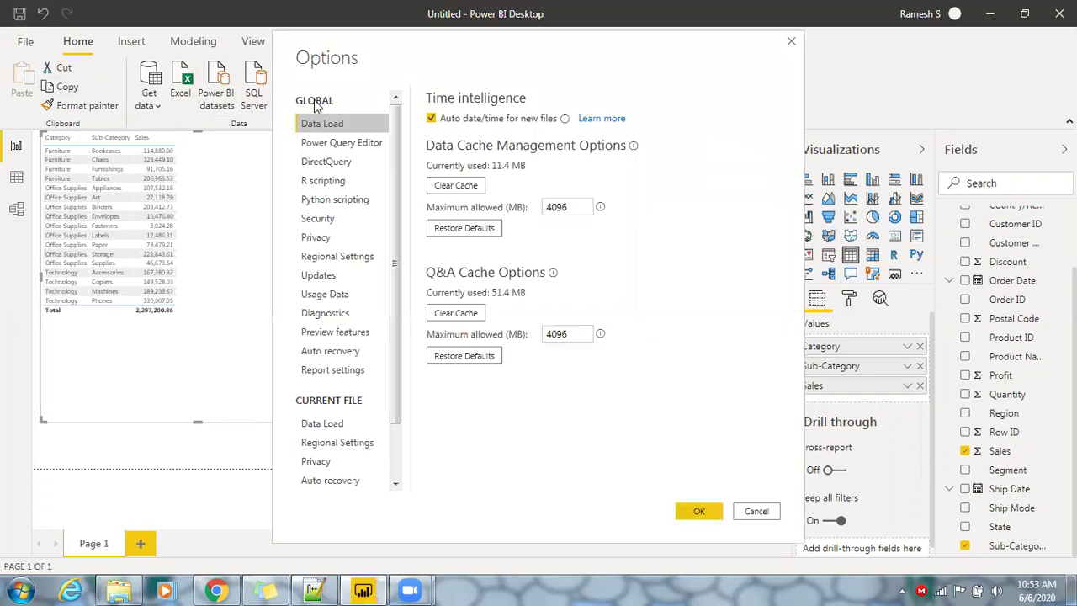
pyautogui.click(317, 336)
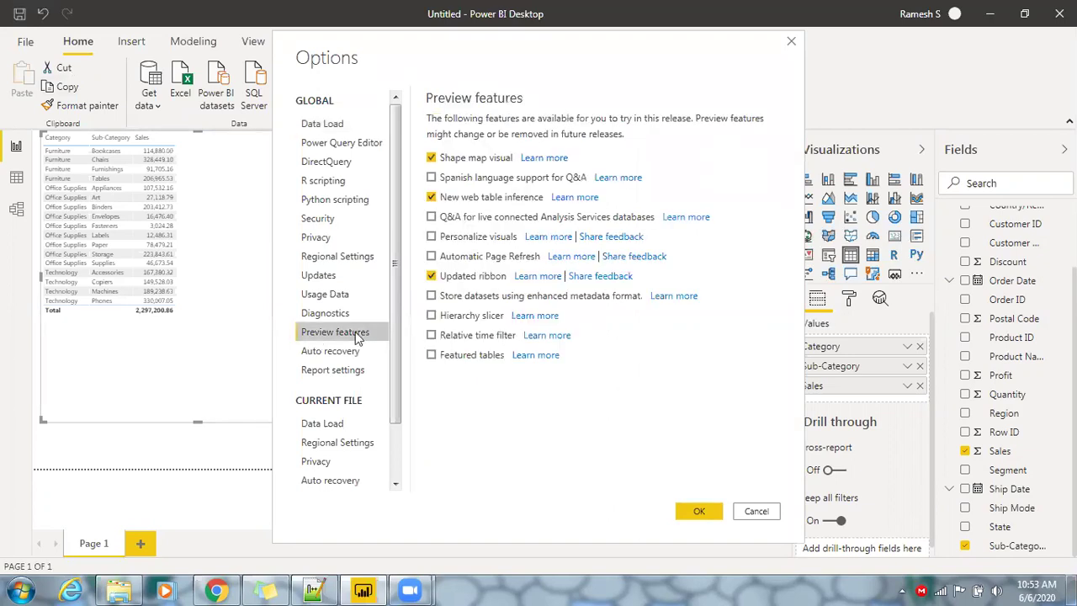
pyautogui.click(432, 317)
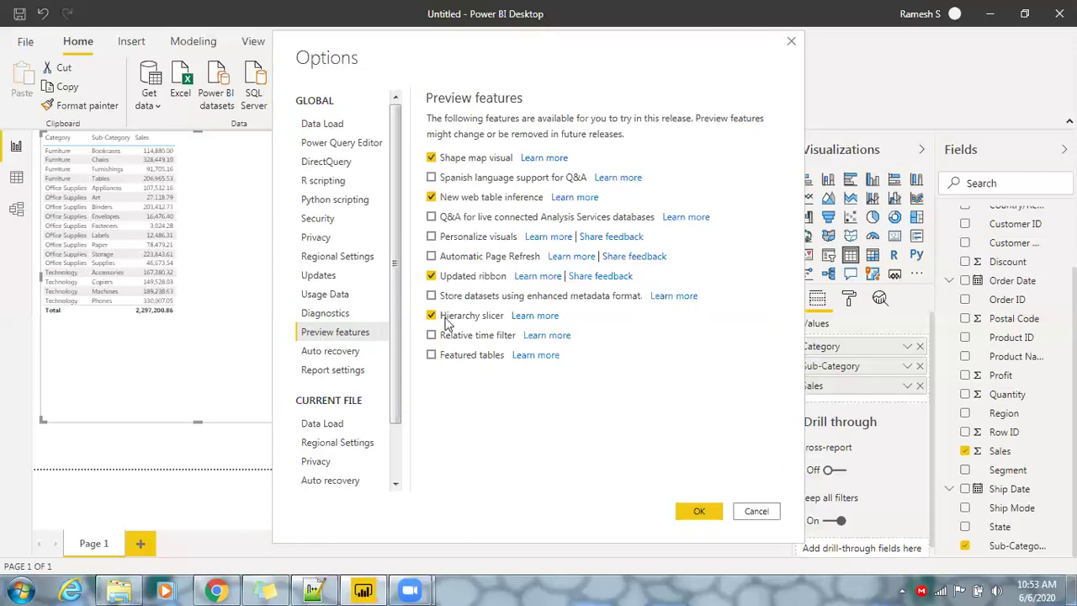
pyautogui.click(704, 513)
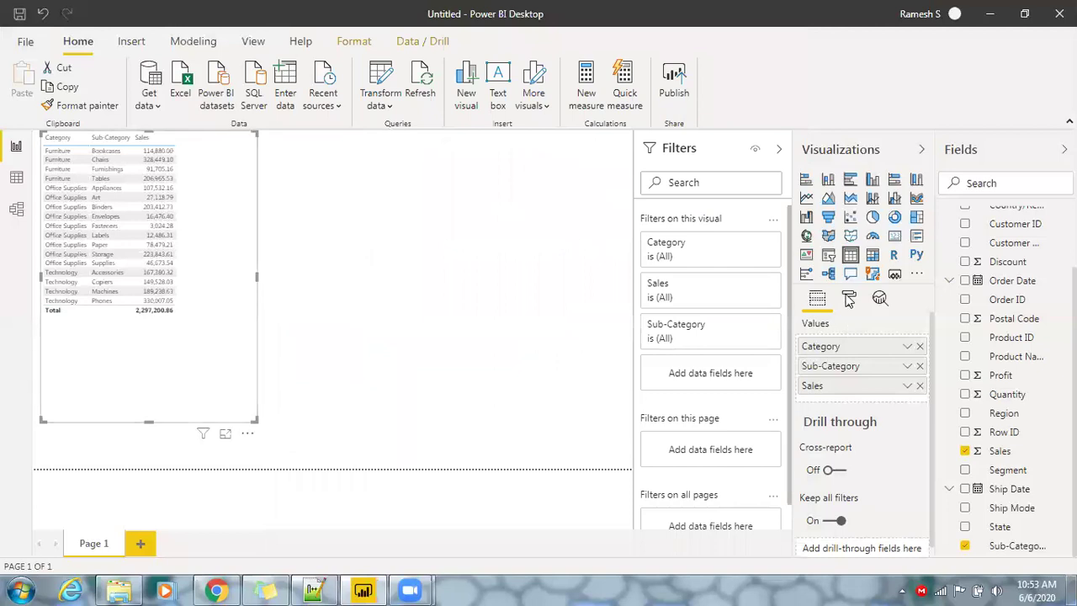
# Open the table's formatting settings and expand its Grid section
pyautogui.click(849, 300)
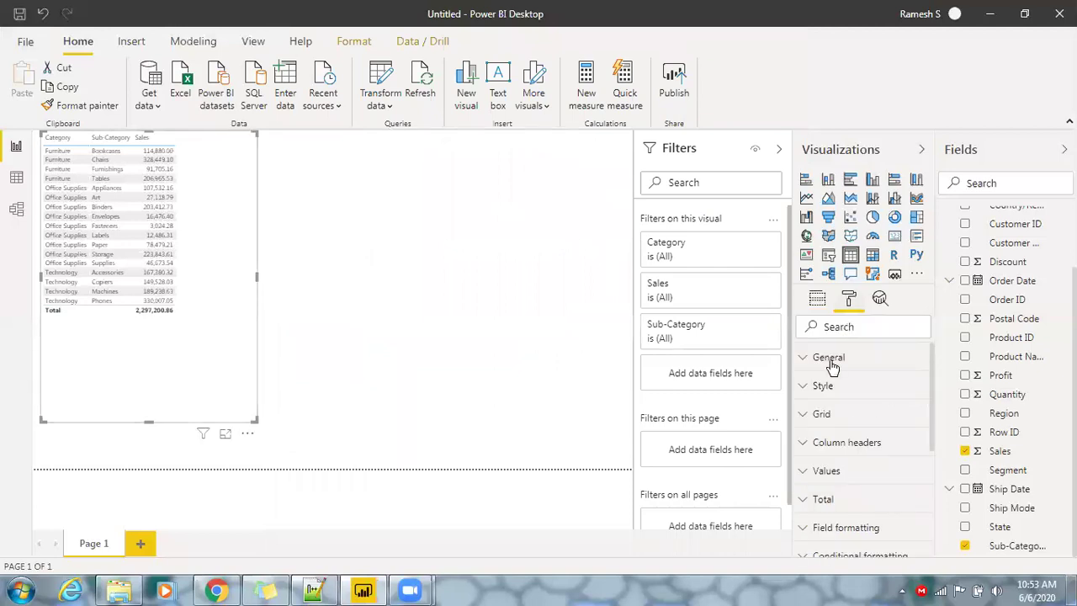
pyautogui.click(830, 360)
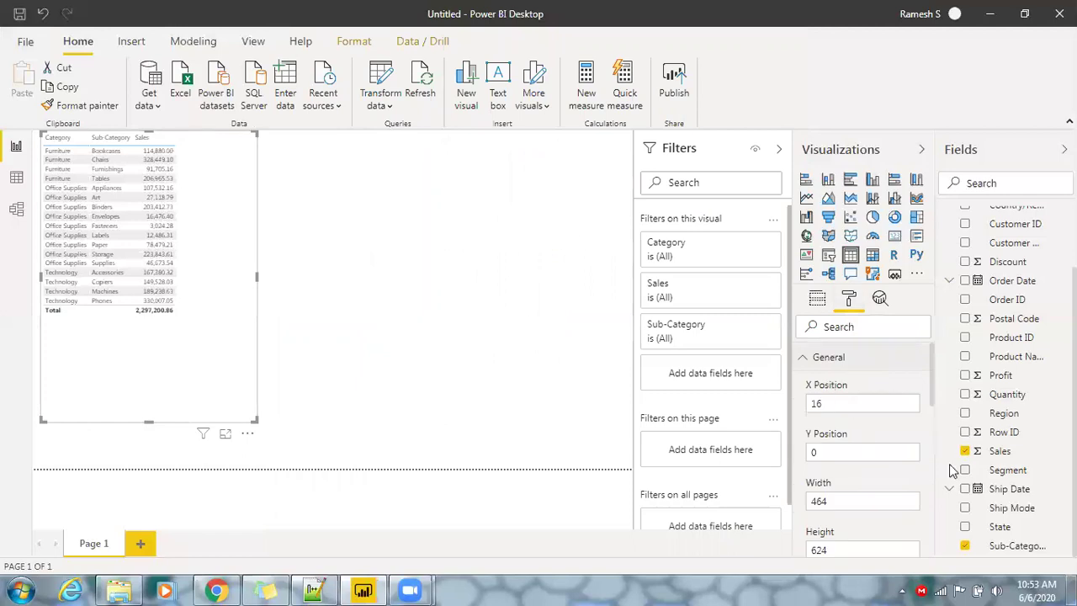
pyautogui.scroll(-5, 894, 447)
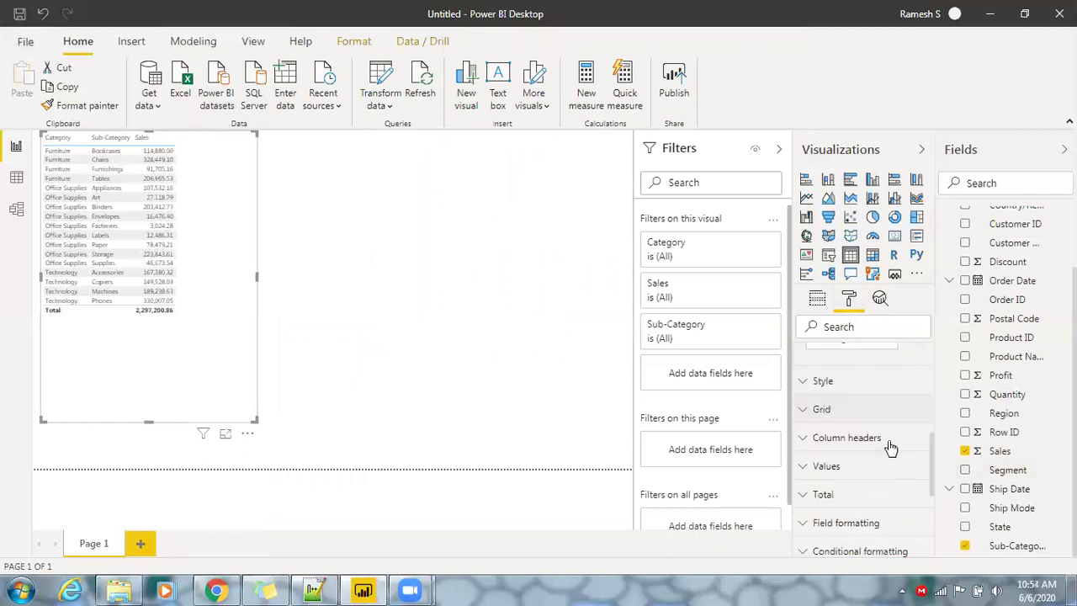
pyautogui.scroll(-1, 891, 447)
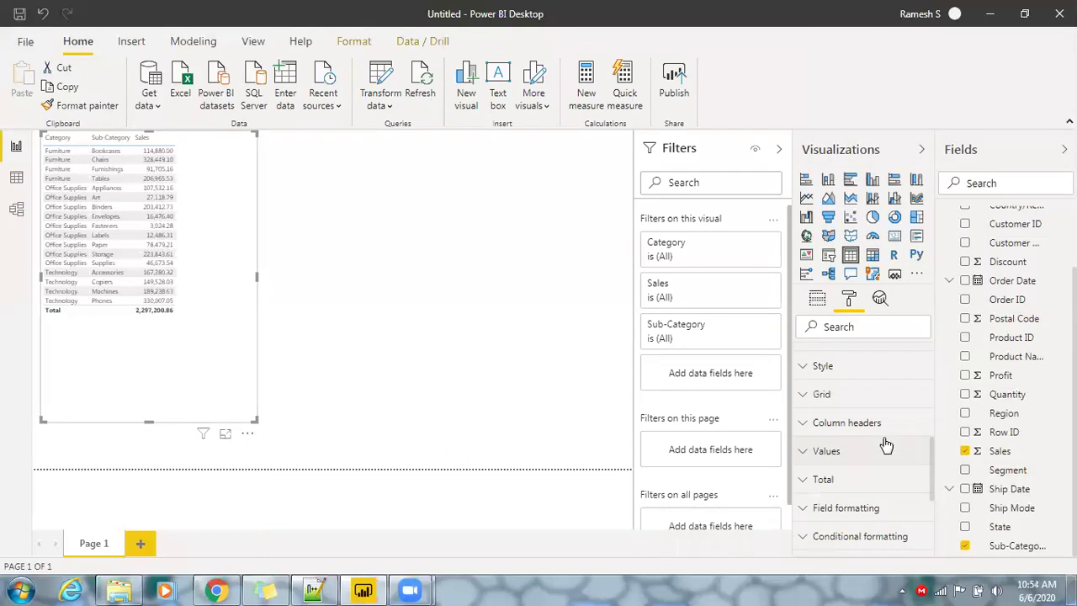
pyautogui.click(843, 411)
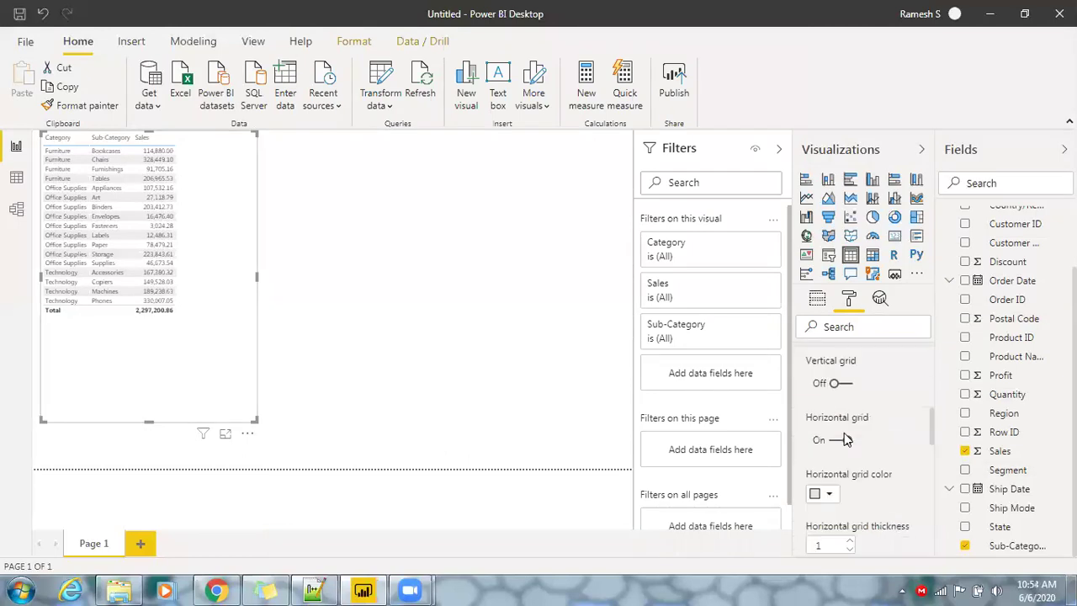
# Raise the table grid's text size from 10 pt to 14 pt
pyautogui.scroll(-2, 846, 439)
pyautogui.scroll(-3, 846, 440)
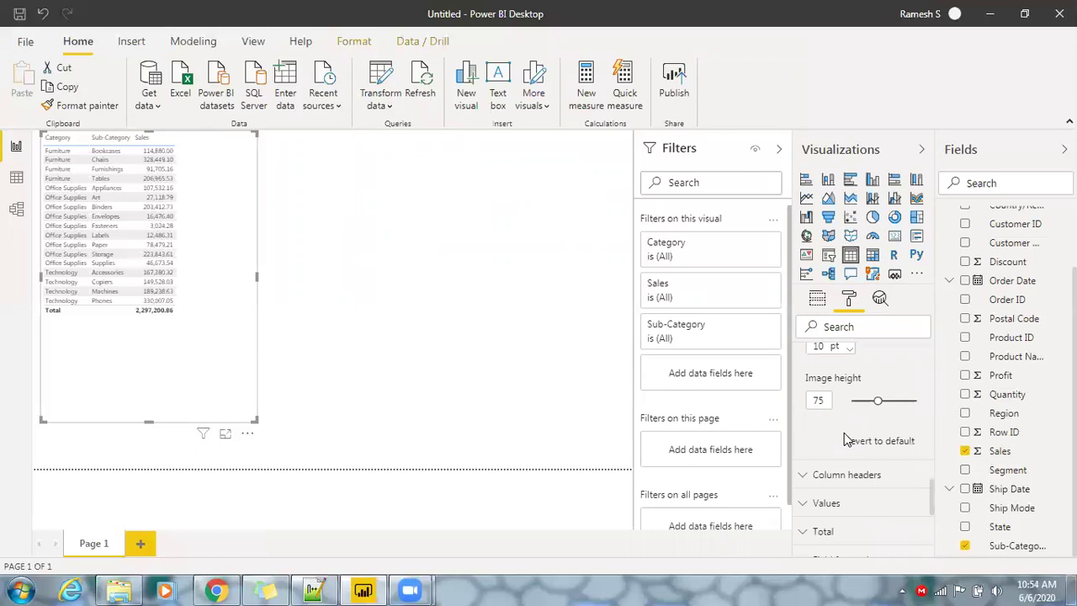
pyautogui.scroll(1, 849, 440)
pyautogui.scroll(1, 853, 418)
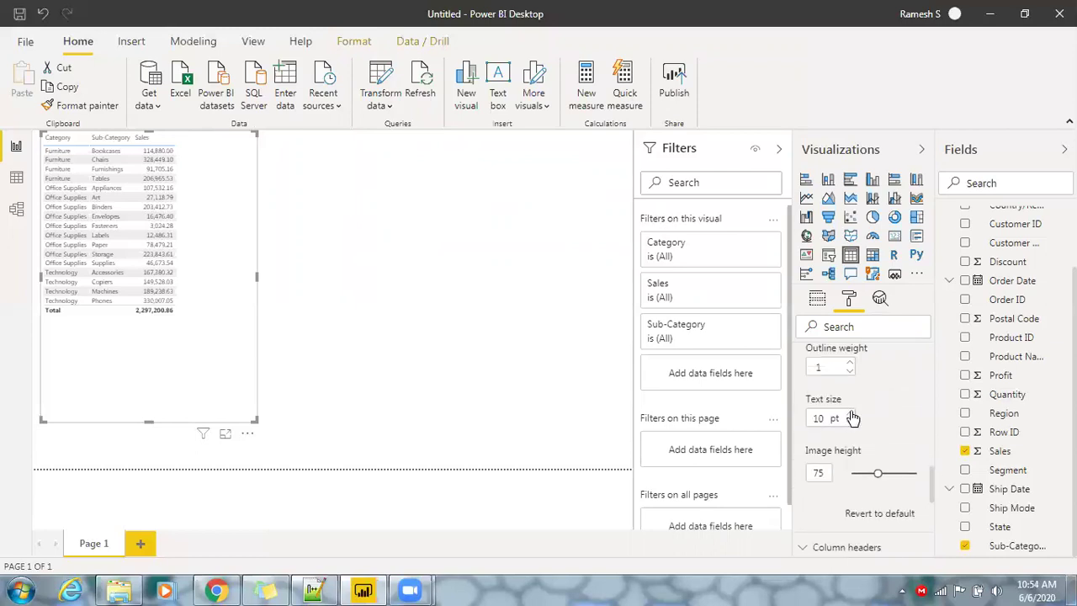
pyautogui.click(851, 414)
pyautogui.click(851, 414)
pyautogui.click(851, 414)
pyautogui.click(851, 414)
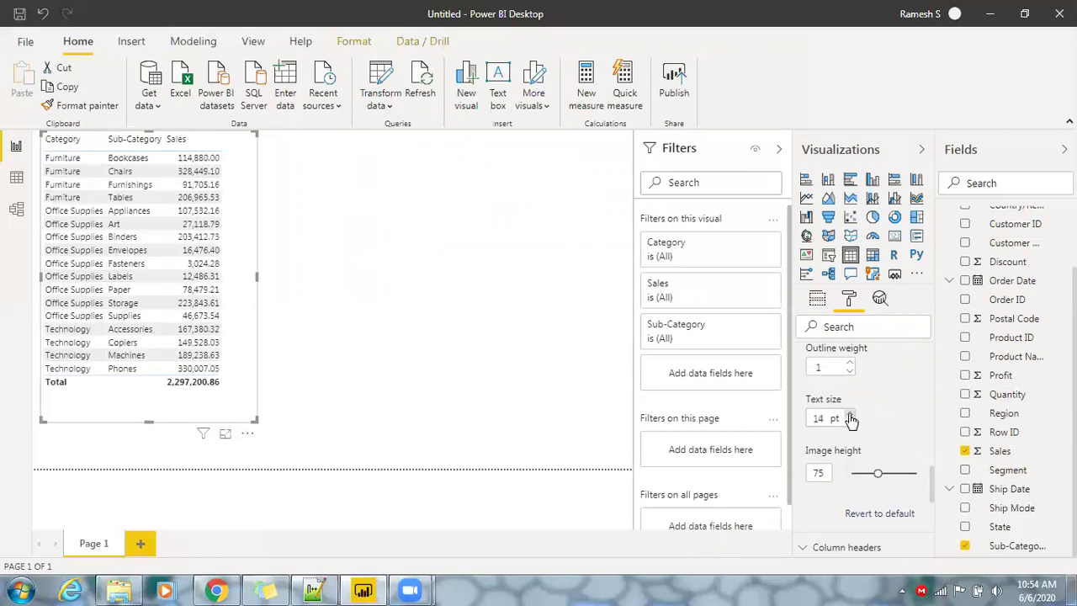
pyautogui.scroll(4, 851, 418)
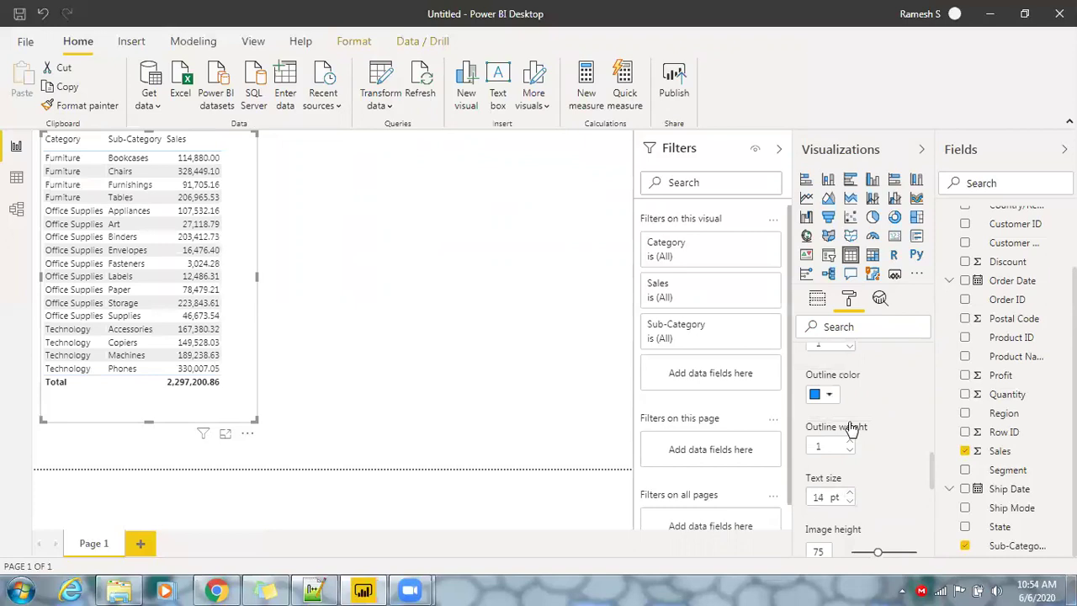
pyautogui.scroll(10, 845, 421)
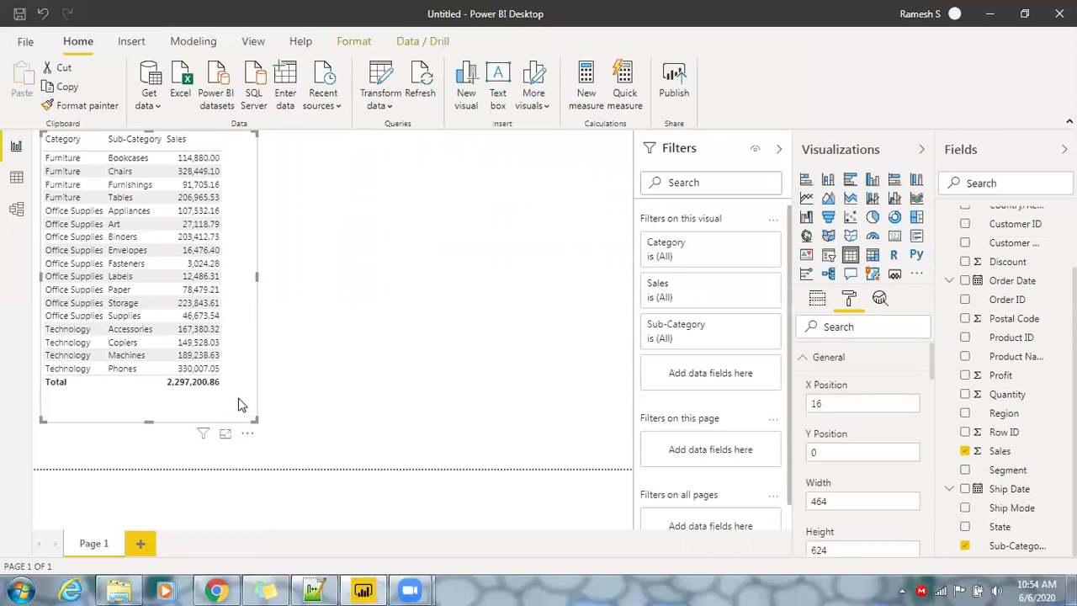
pyautogui.moveTo(84, 171); pyautogui.dragTo(217, 215)
# Add an empty slicer, narrowing, shortening and moving it to the right of the table
pyautogui.click(399, 271)
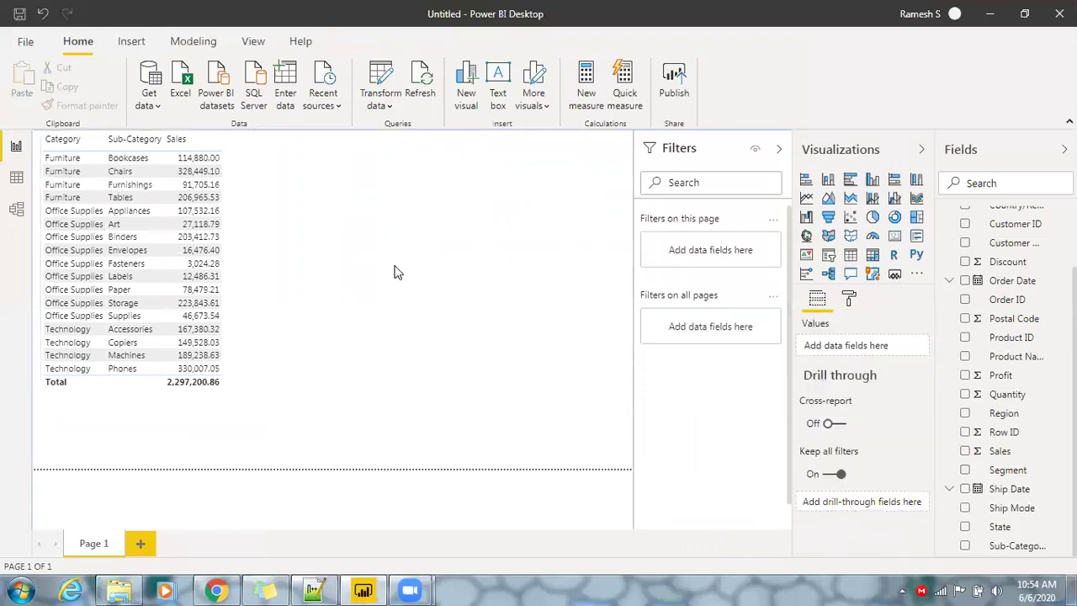
pyautogui.click(829, 257)
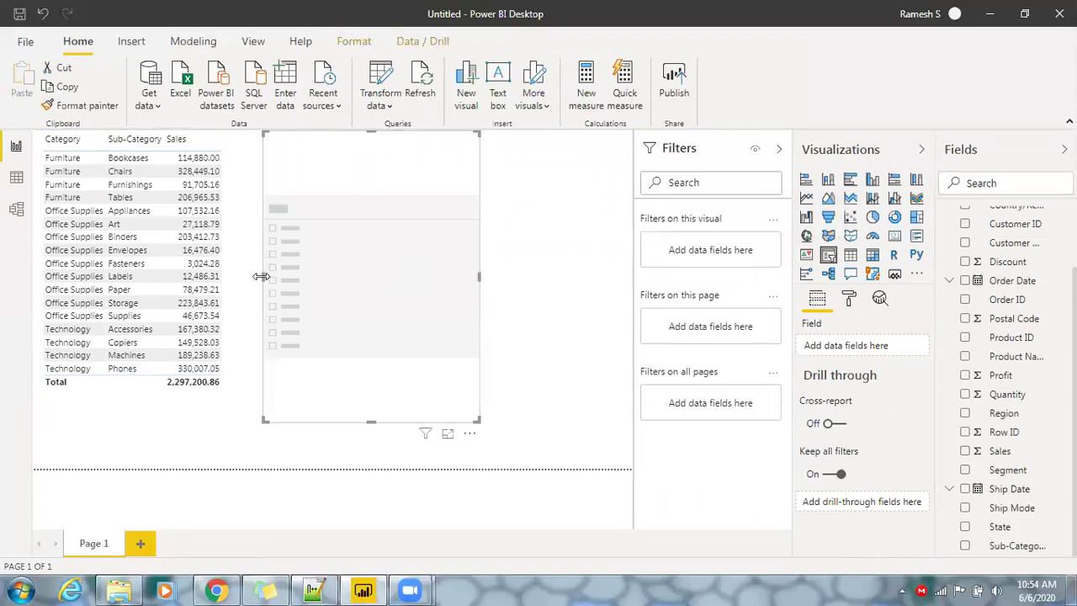
pyautogui.moveTo(262, 276); pyautogui.dragTo(326, 280)
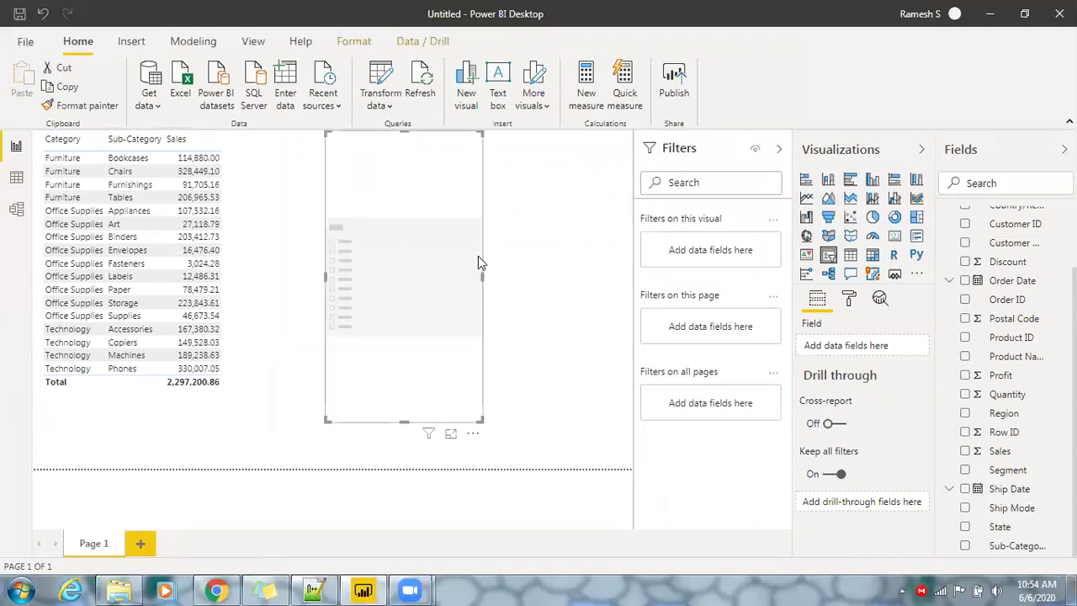
pyautogui.moveTo(478, 263); pyautogui.dragTo(486, 182)
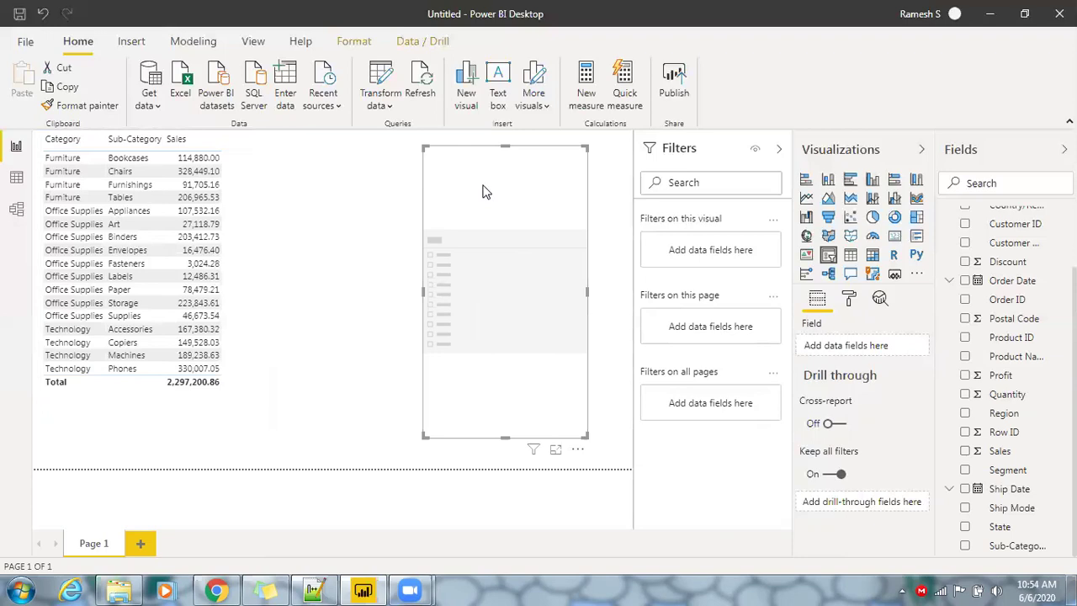
pyautogui.moveTo(505, 437); pyautogui.dragTo(511, 396)
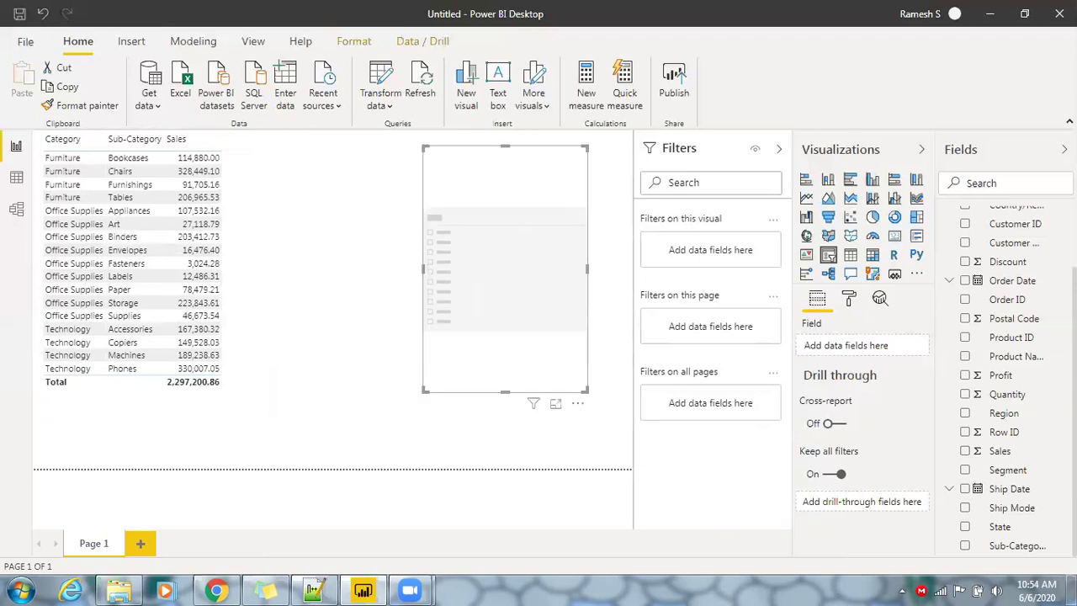
pyautogui.scroll(2, 1010, 336)
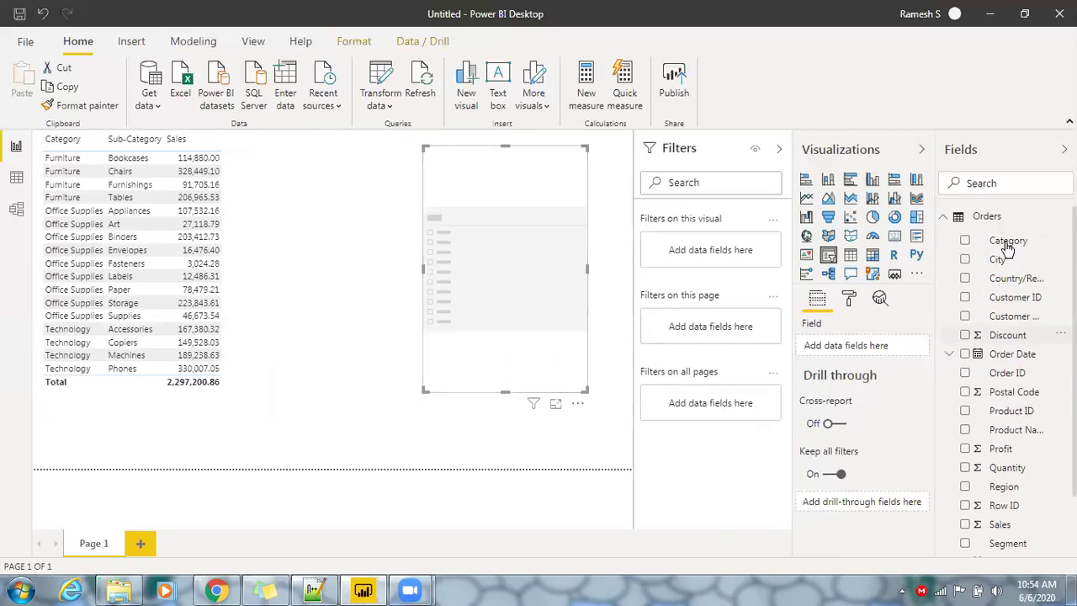
# Put Category into the slicer and keep its style as List
pyautogui.moveTo(1007, 244); pyautogui.dragTo(851, 353)
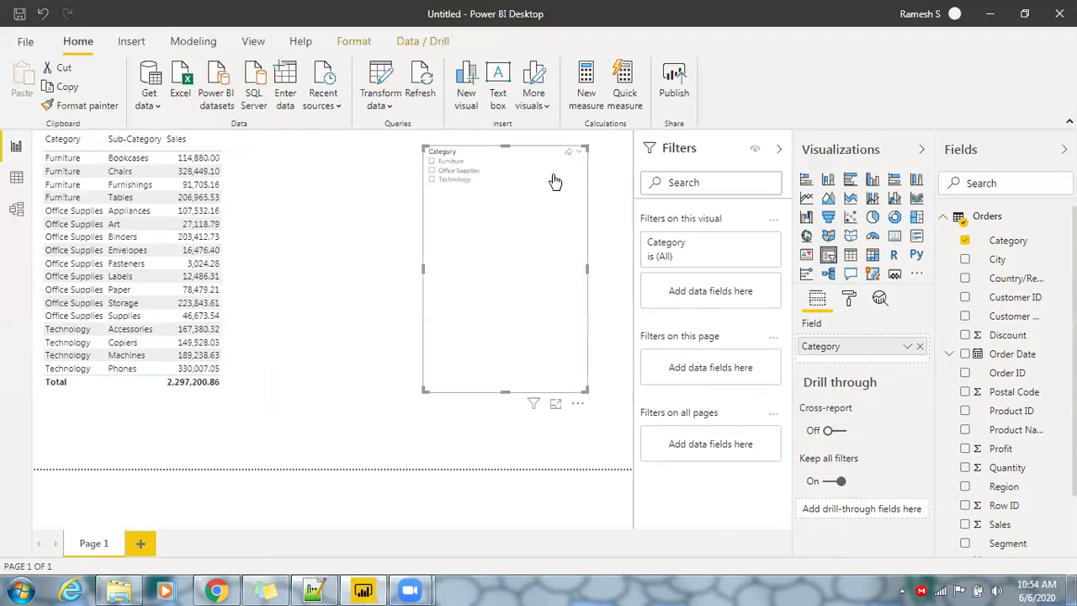
pyautogui.click(579, 152)
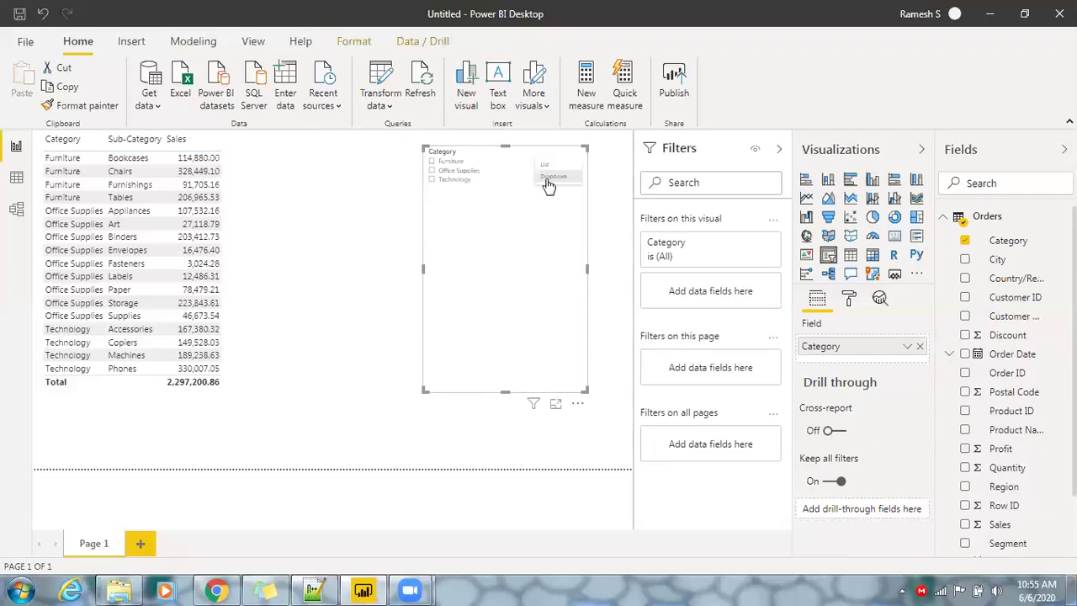
pyautogui.click(481, 214)
pyautogui.click(467, 200)
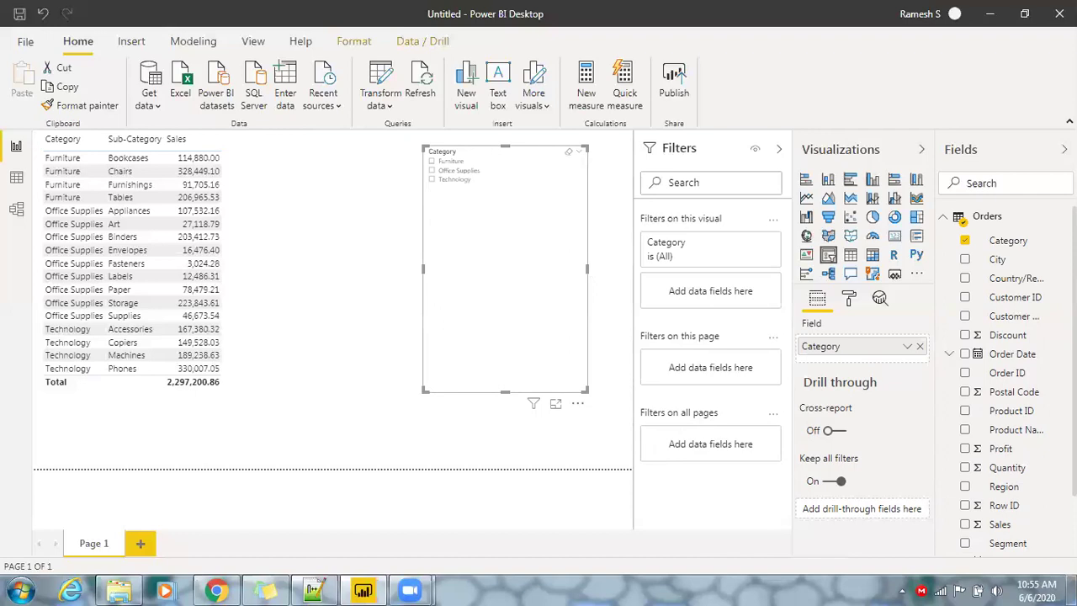
pyautogui.scroll(-1, 1007, 378)
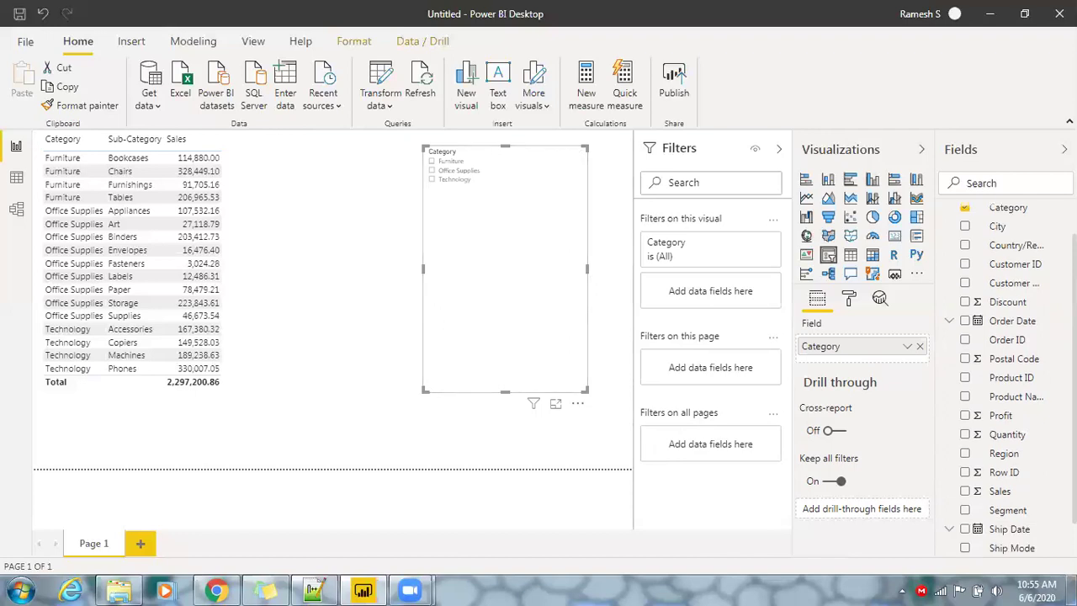
pyautogui.scroll(-1, 993, 539)
# Add Sub-Category under Category in the slicer and shorten it to fit three entries
pyautogui.moveTo(970, 496); pyautogui.dragTo(533, 244)
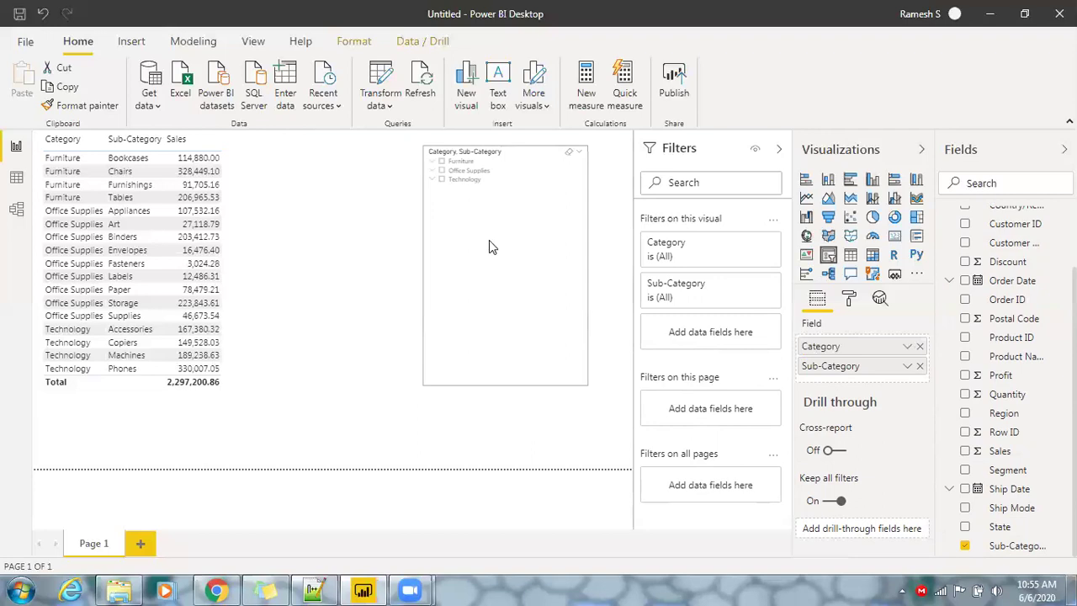
pyautogui.moveTo(505, 385); pyautogui.dragTo(489, 244)
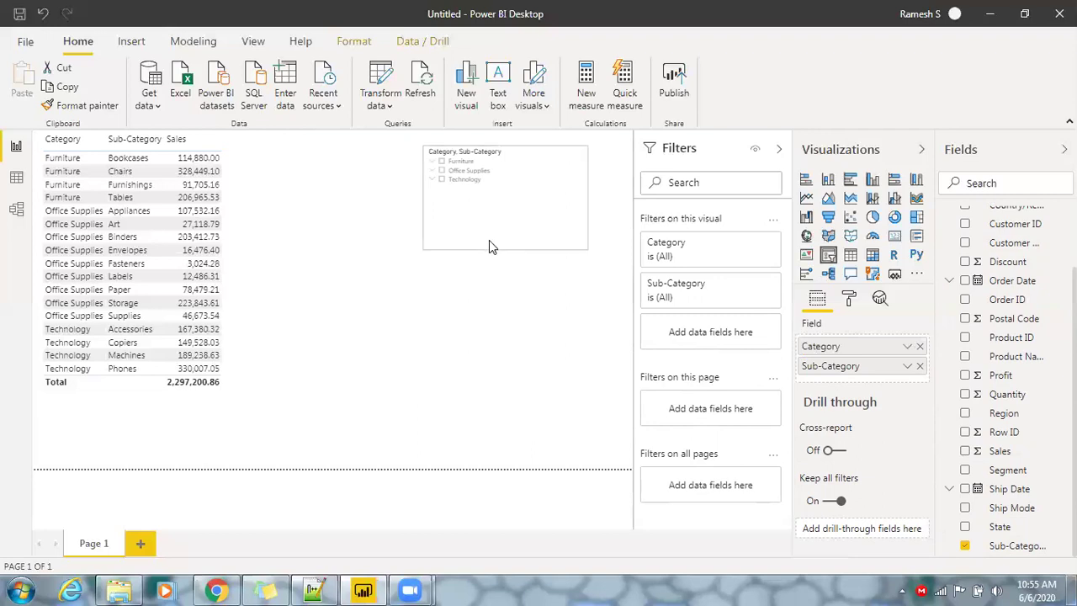
# In the slicer's Format pane, collapse General, expand Items and raise text size from 10 pt to 13 pt
pyautogui.click(850, 300)
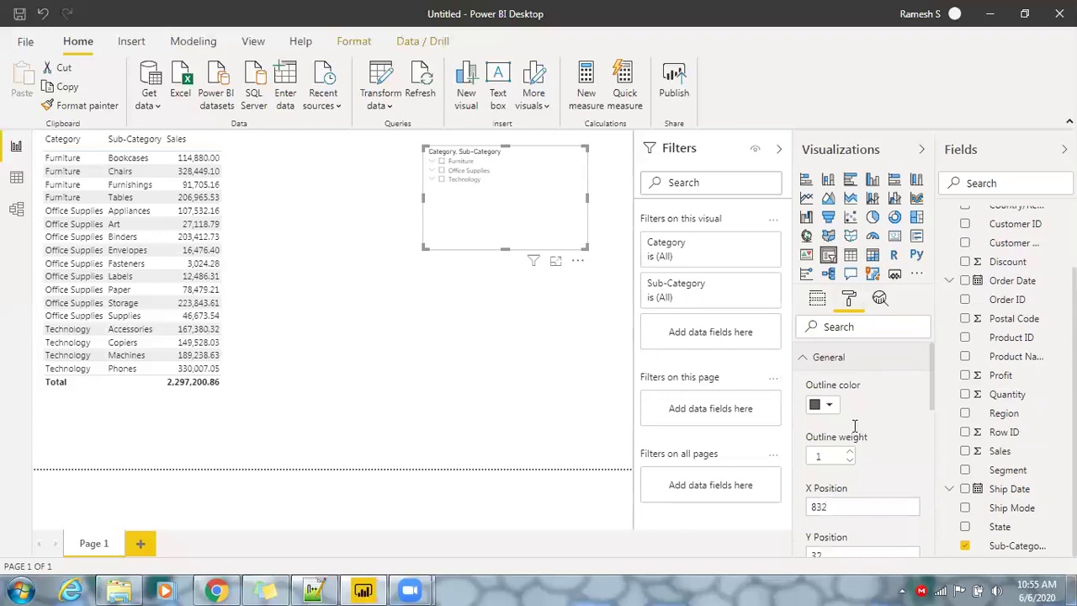
pyautogui.scroll(-5, 853, 426)
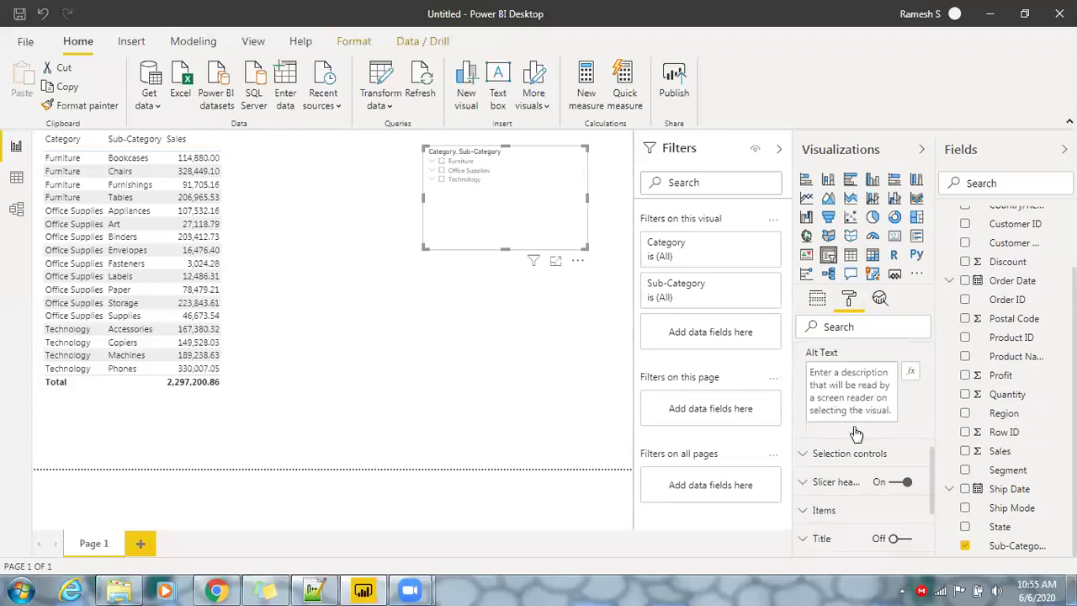
pyautogui.scroll(-3, 856, 433)
pyautogui.scroll(3, 856, 431)
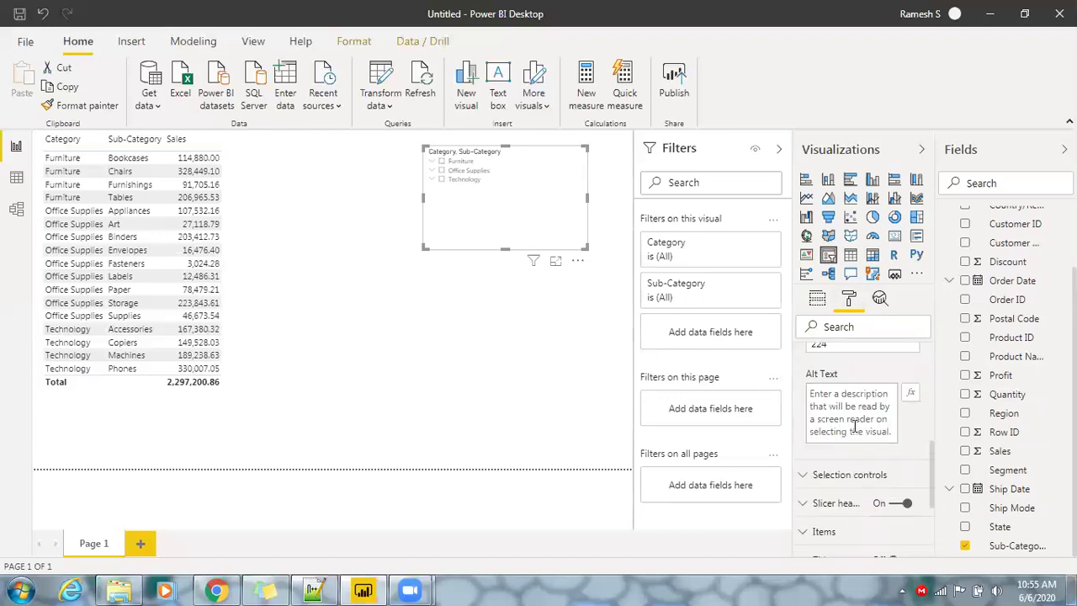
pyautogui.scroll(1, 855, 427)
pyautogui.scroll(2, 856, 430)
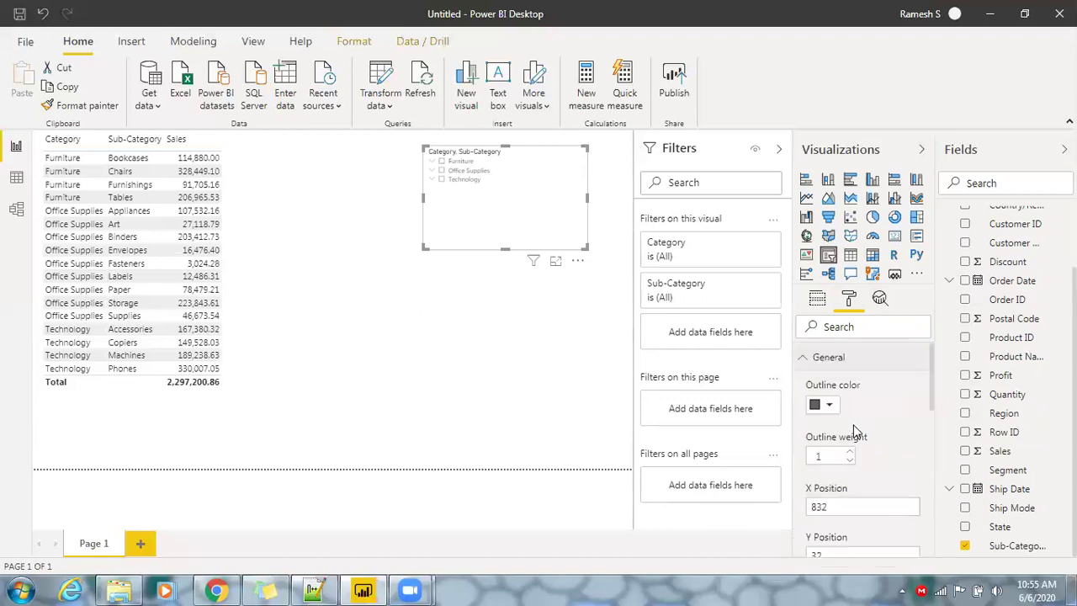
pyautogui.click(803, 360)
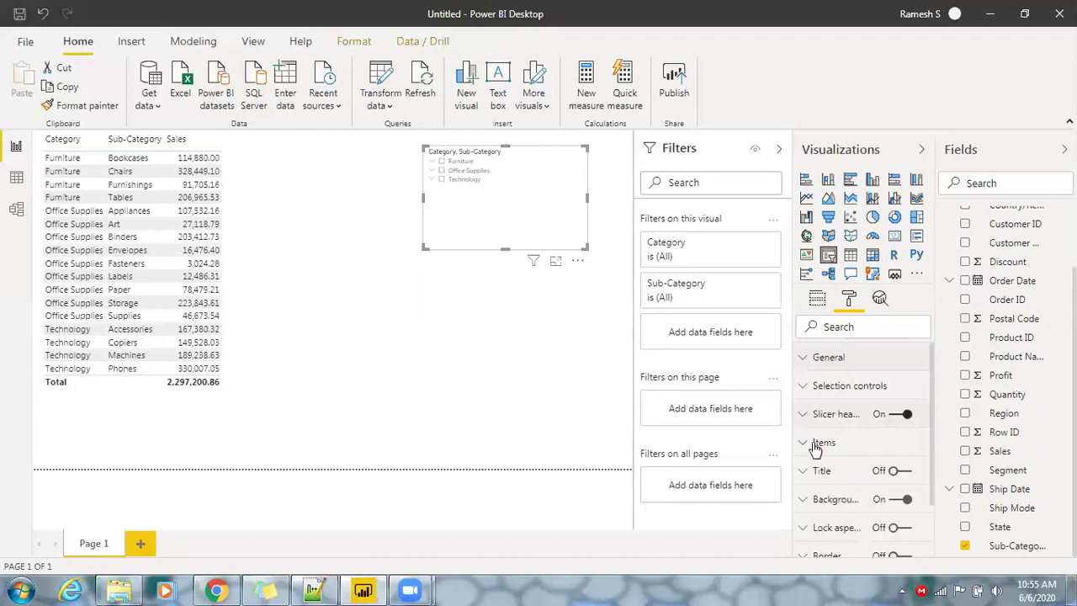
pyautogui.click(849, 451)
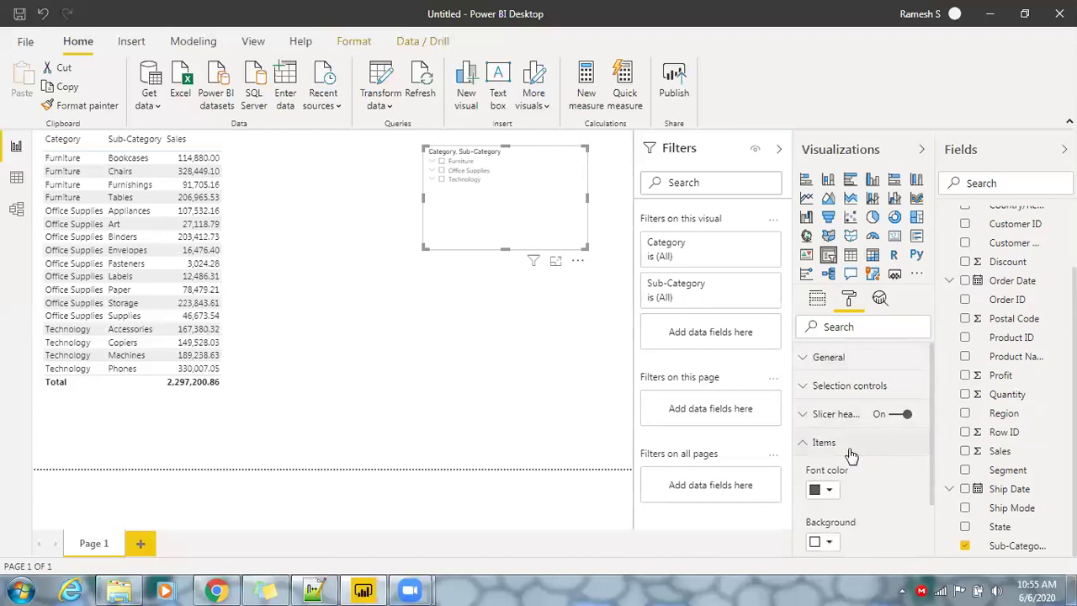
pyautogui.scroll(-3, 850, 453)
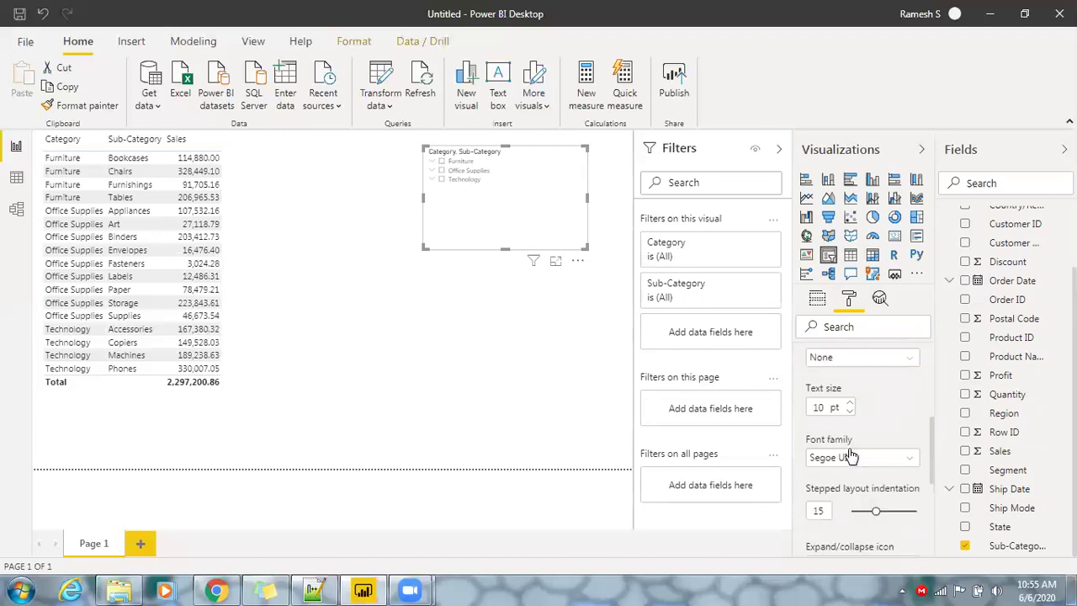
pyautogui.click(849, 403)
pyautogui.click(849, 403)
pyautogui.click(849, 404)
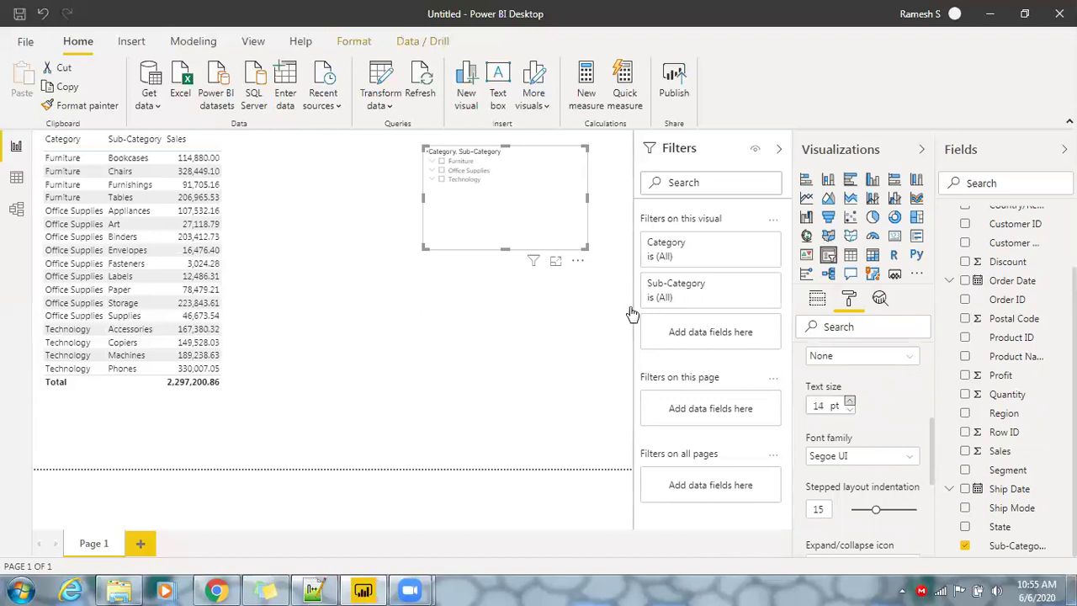
# Bring the slicer item text to 15 pt and make the slicer slightly taller
pyautogui.press('Up')
pyautogui.press('Up')
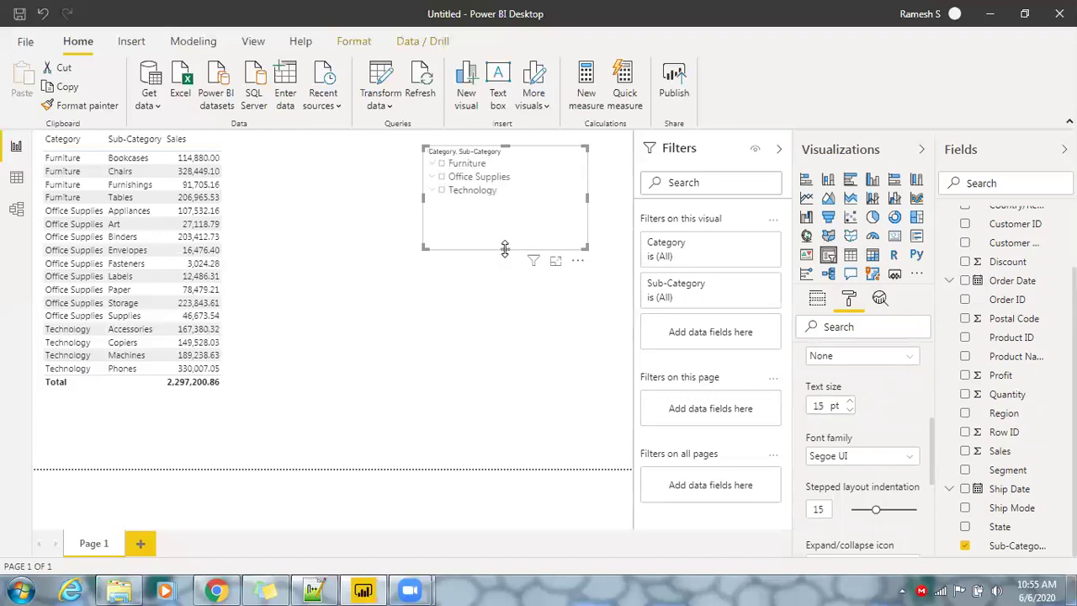
pyautogui.moveTo(505, 247); pyautogui.dragTo(505, 257)
pyautogui.click(508, 330)
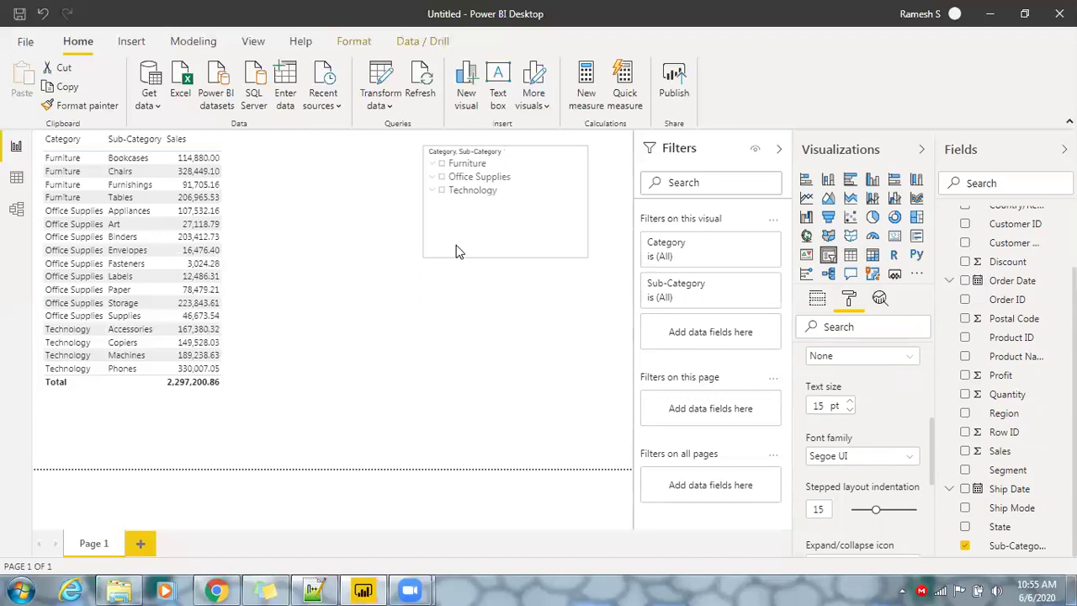
pyautogui.click(435, 173)
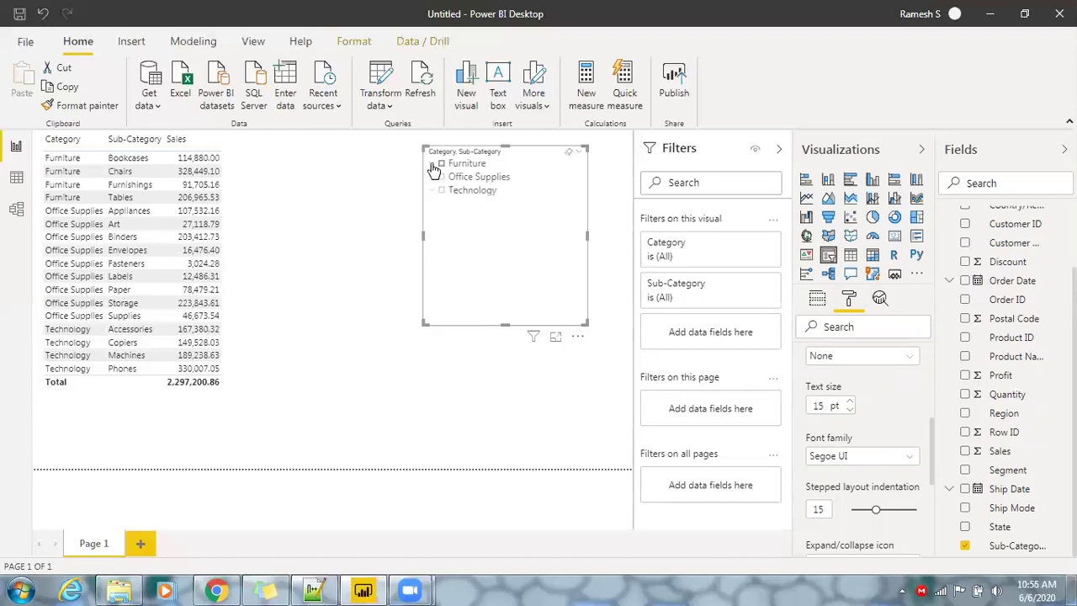
# Expand Furniture and Office Supplies in the slicer to list their sub-categories
pyautogui.click(432, 165)
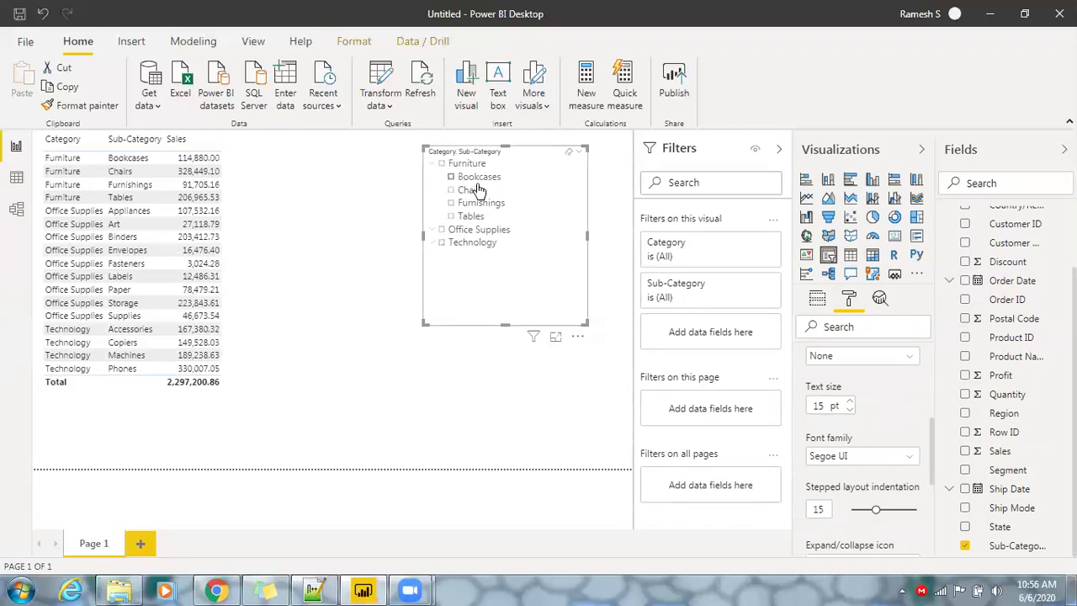
pyautogui.click(434, 238)
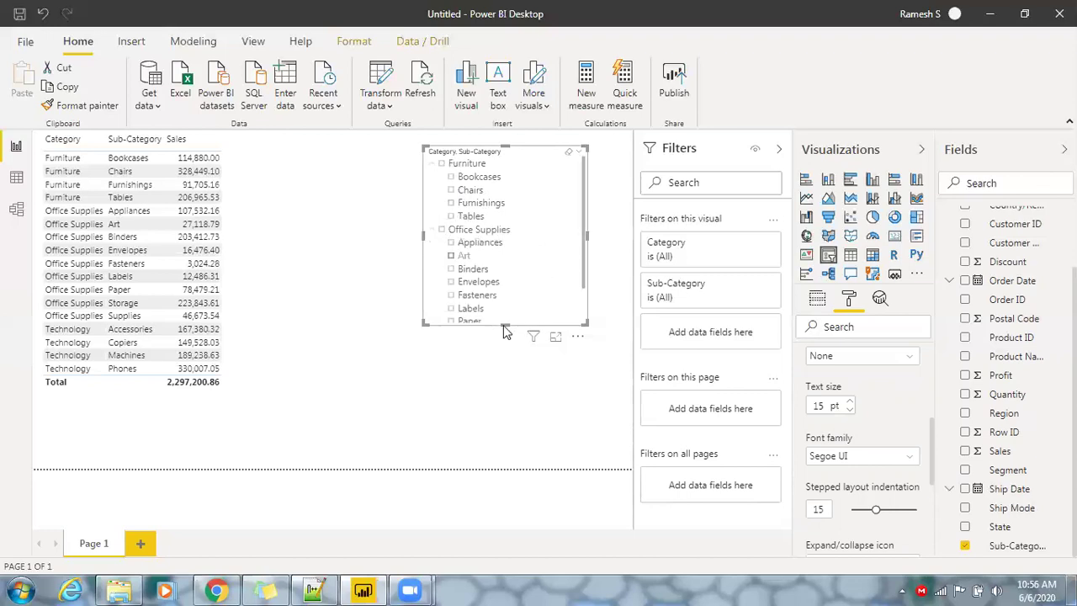
pyautogui.click(493, 438)
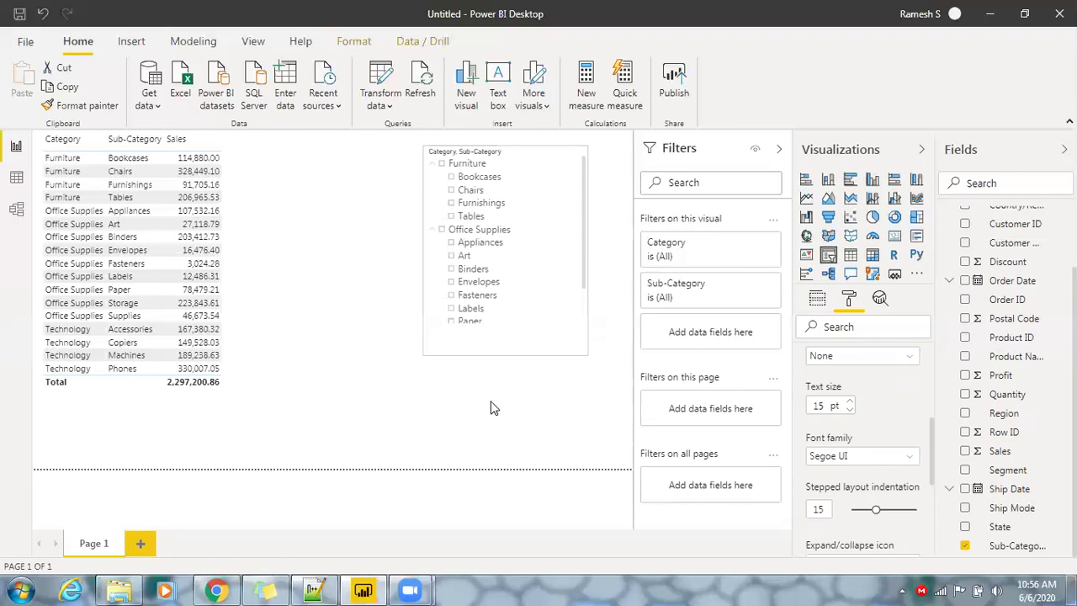
pyautogui.click(426, 366)
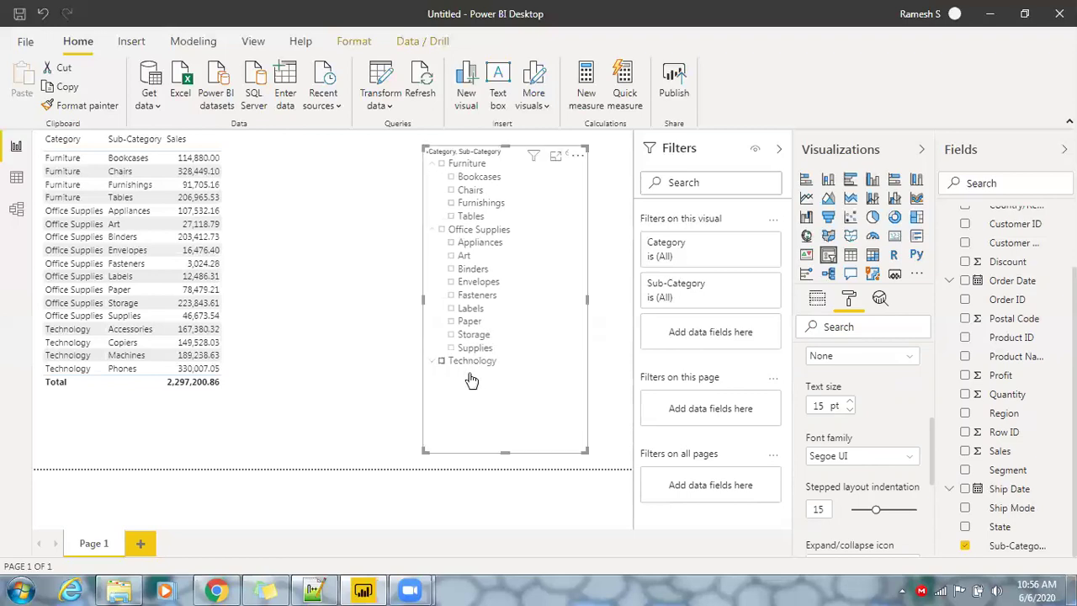
# Expand Technology, then filter the table in turn to Bookcases, Chairs and Furnishings
pyautogui.click(468, 368)
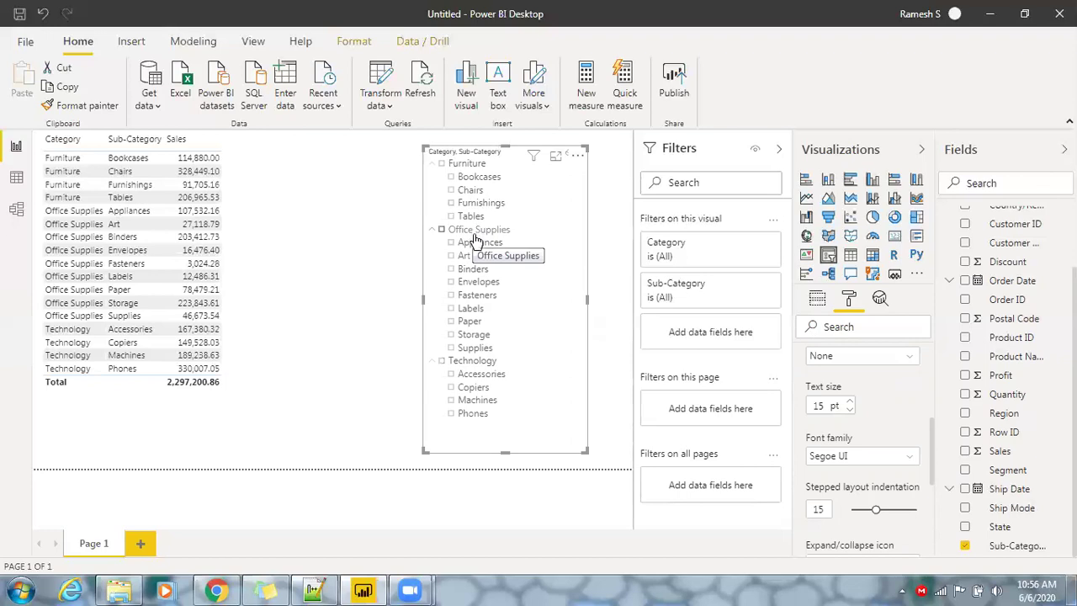
pyautogui.click(452, 177)
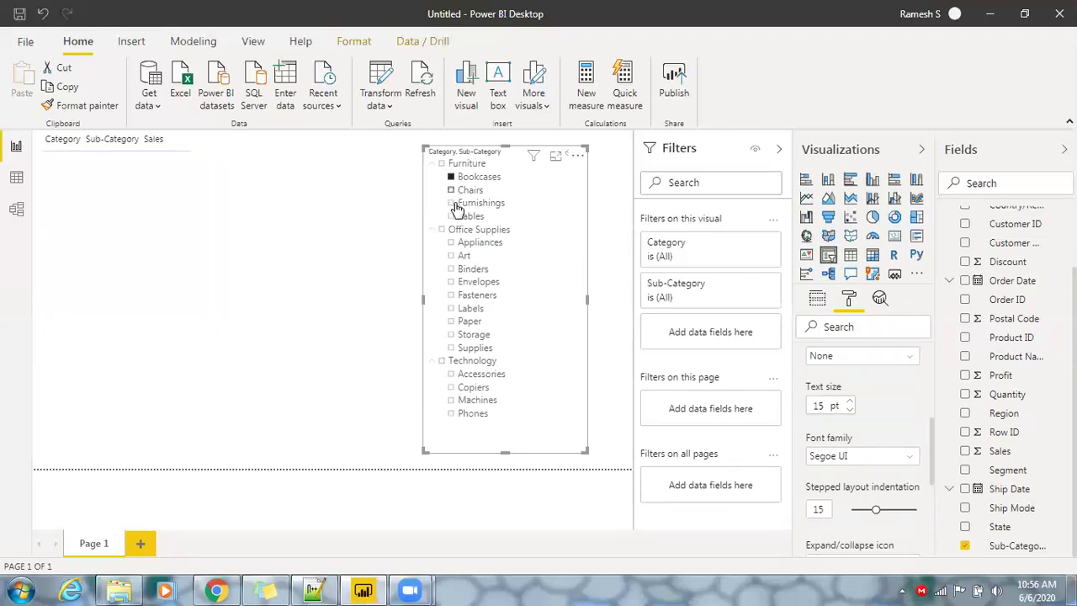
pyautogui.click(455, 191)
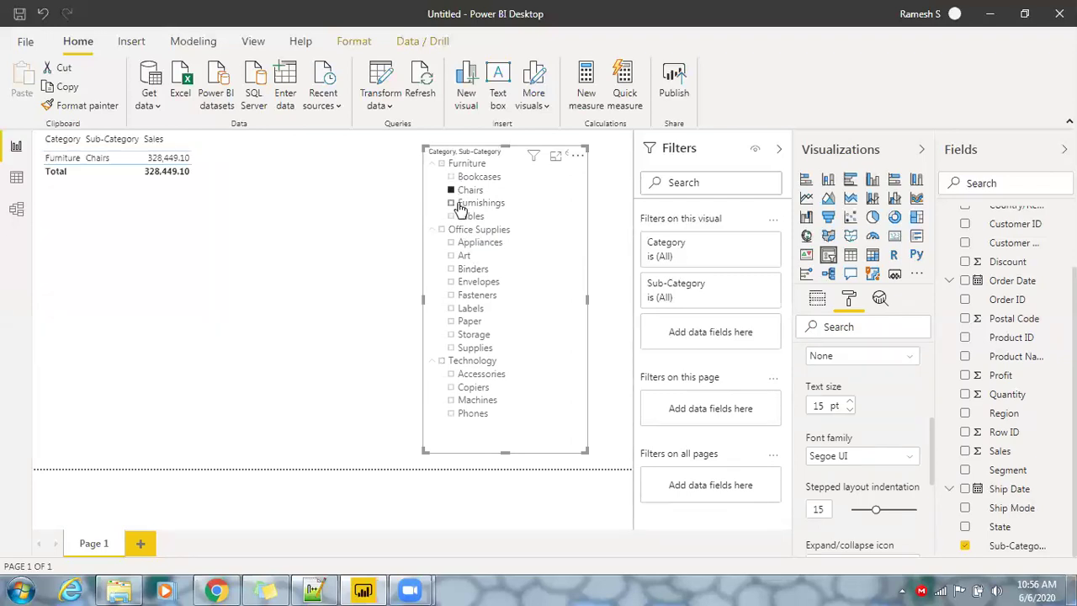
pyautogui.click(459, 204)
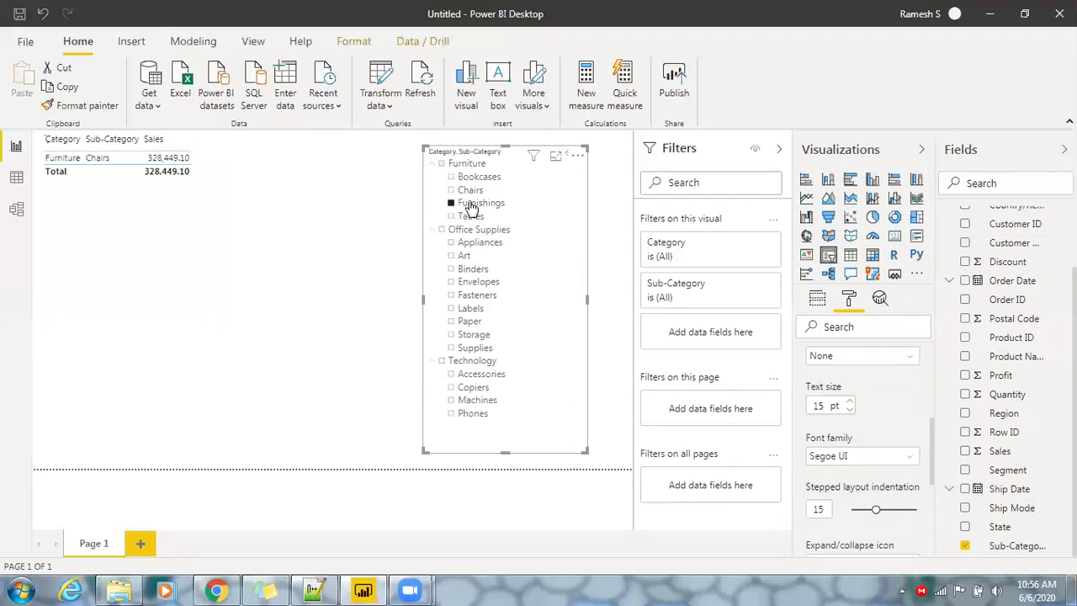
# Try all Furniture, Furniture without Chairs and Office Supplies, ending on all Furniture (741,999.80)
pyautogui.click(442, 164)
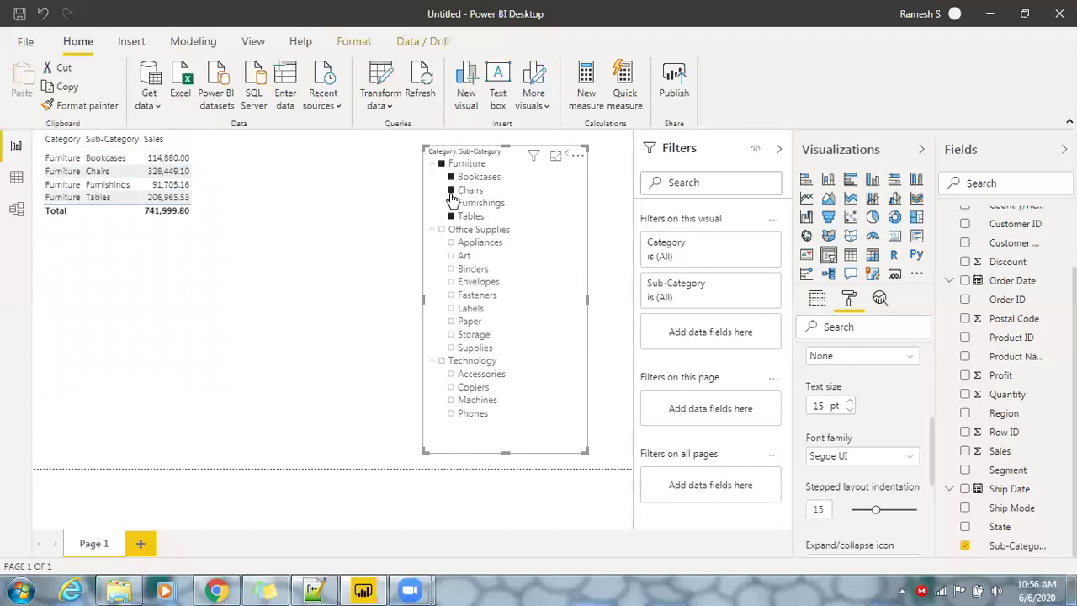
pyautogui.click(452, 191)
pyautogui.click(442, 230)
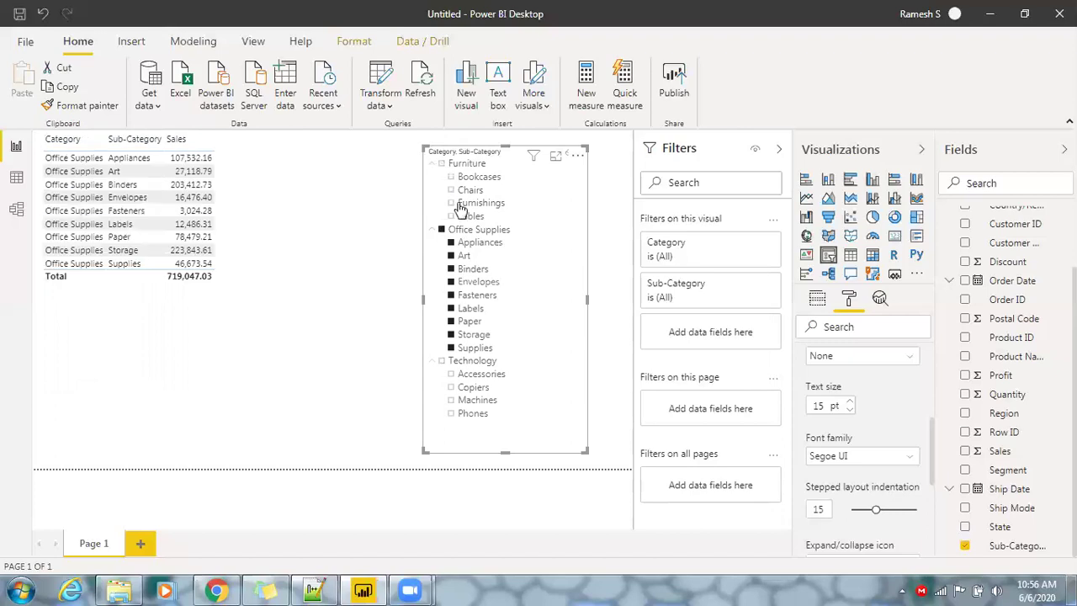
pyautogui.click(442, 164)
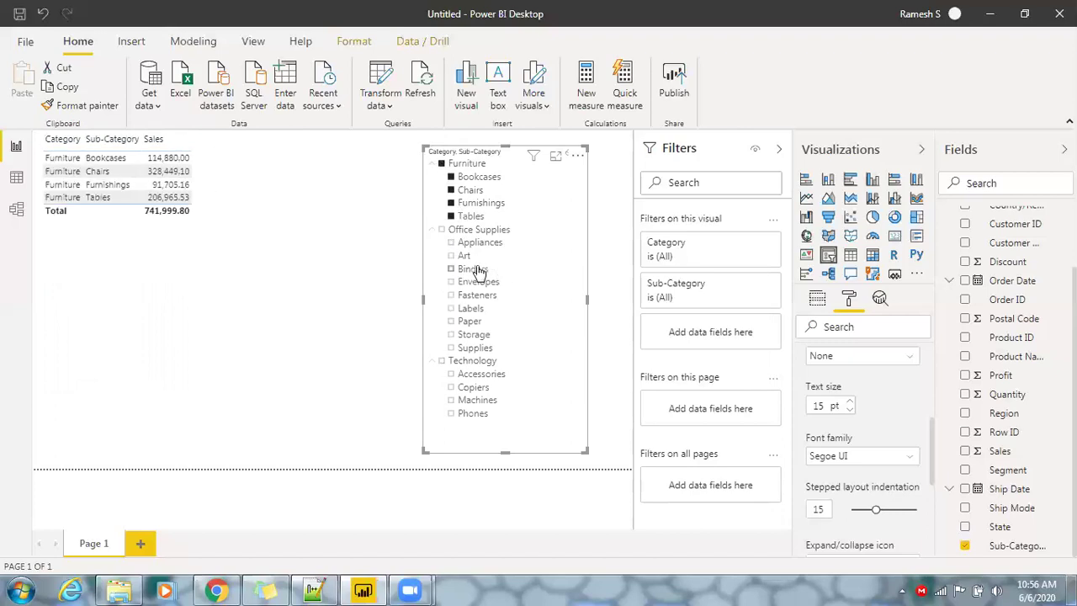
# Collapse Office Supplies, Furniture and Technology in the slicer
pyautogui.click(433, 230)
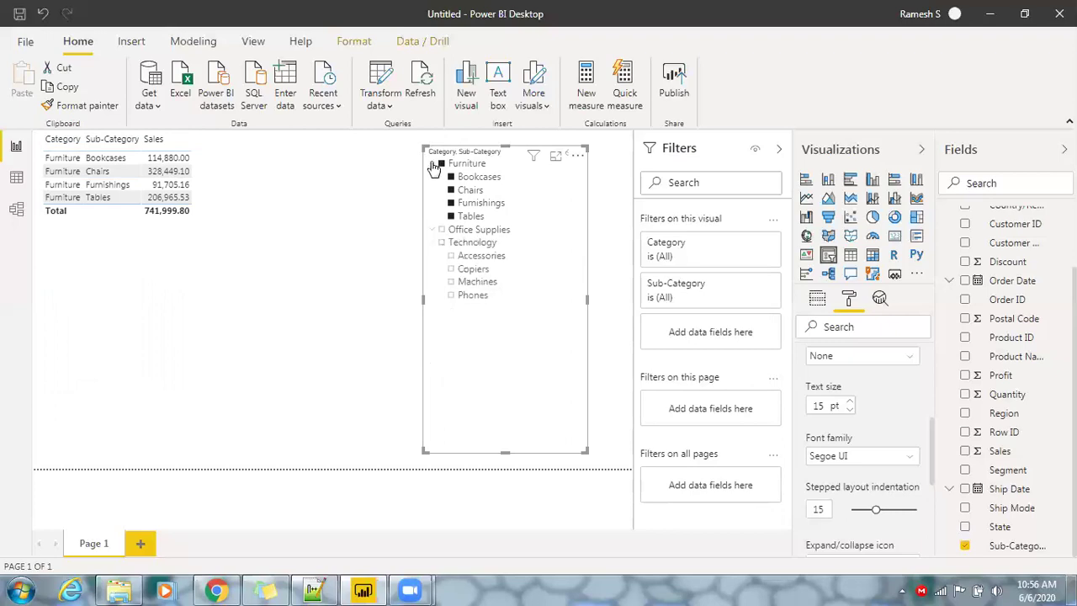
pyautogui.click(432, 165)
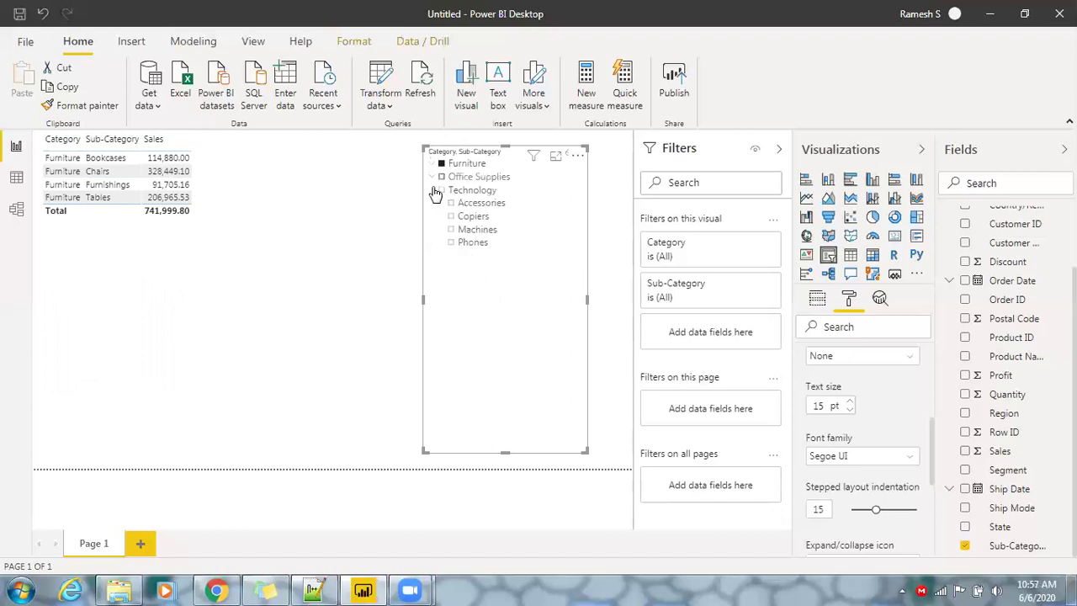
pyautogui.click(432, 191)
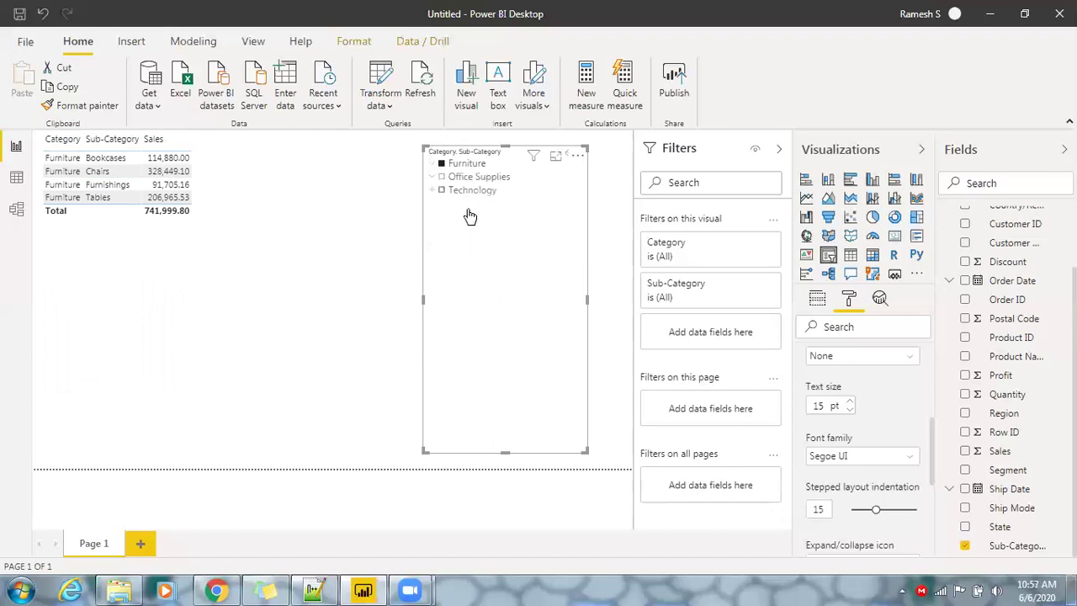